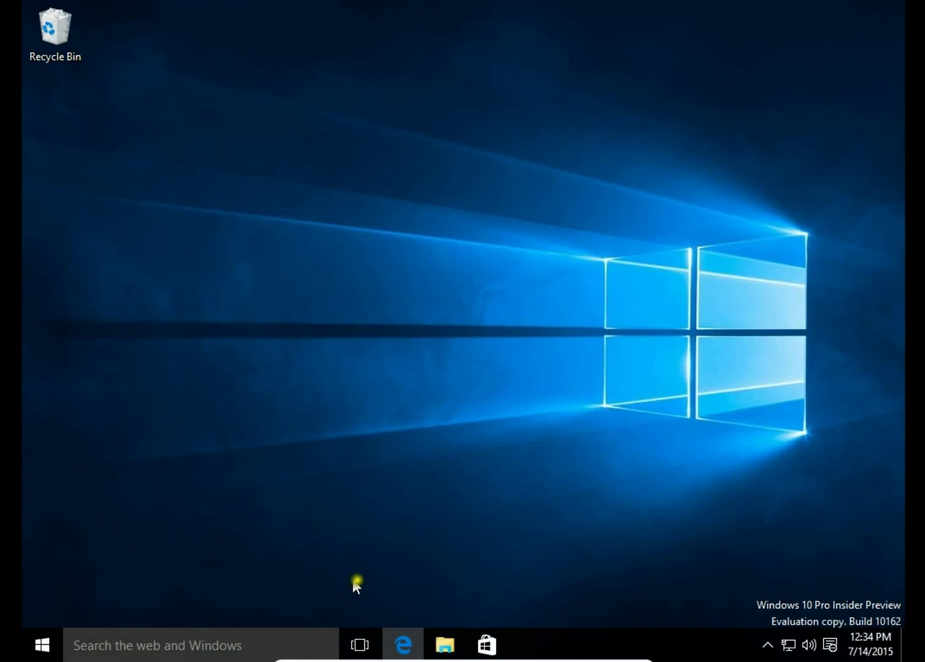
Step: Launch Edge, load onedrive.com, and bring up the Office app launcher
{"action": "left_click", "coordinate": [402, 644]}
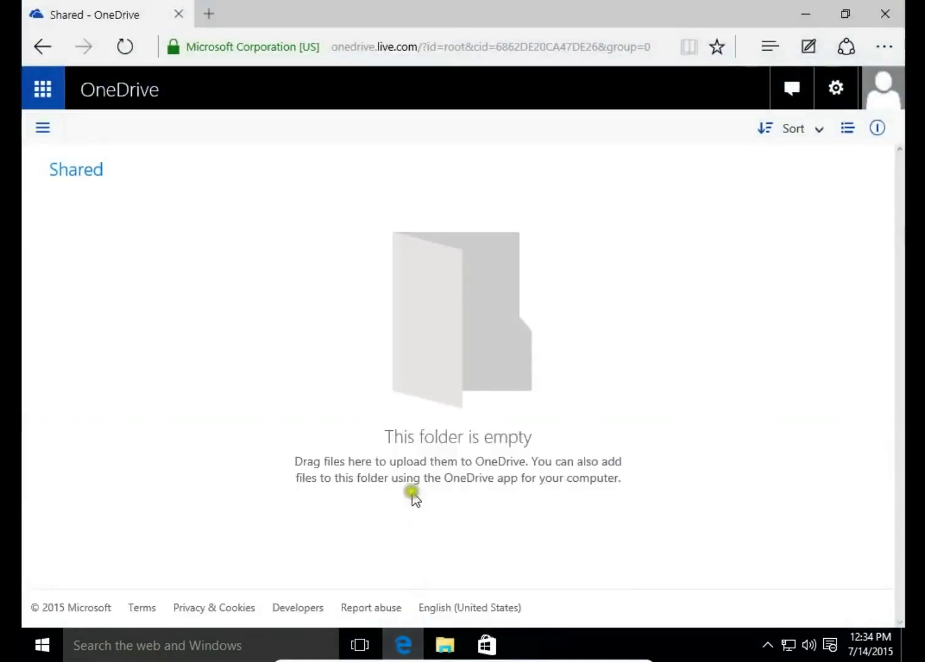
{"action": "left_click", "coordinate": [423, 51]}
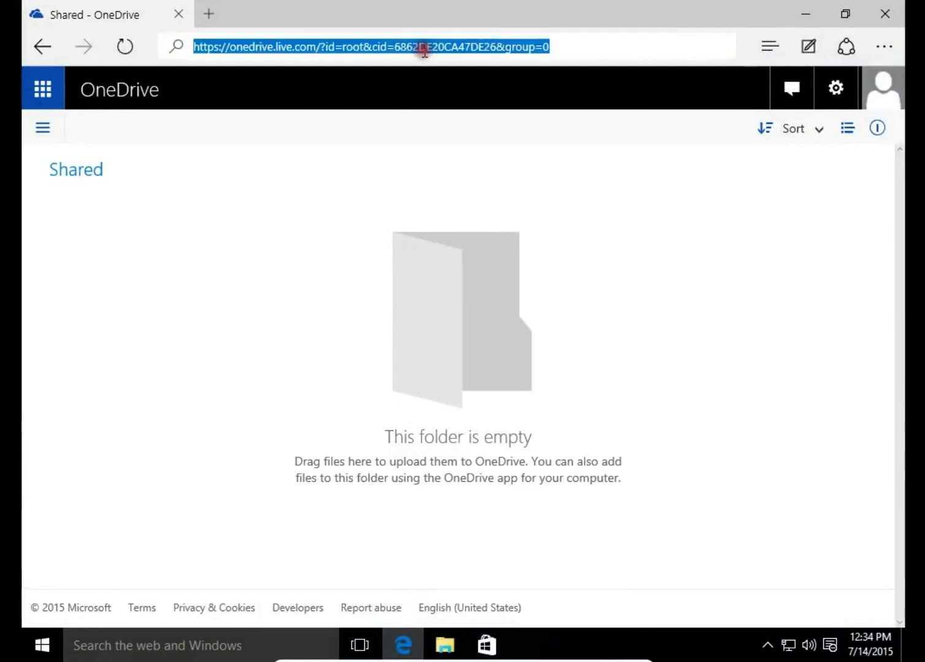
{"action": "type", "text": "onedrive.com/"}
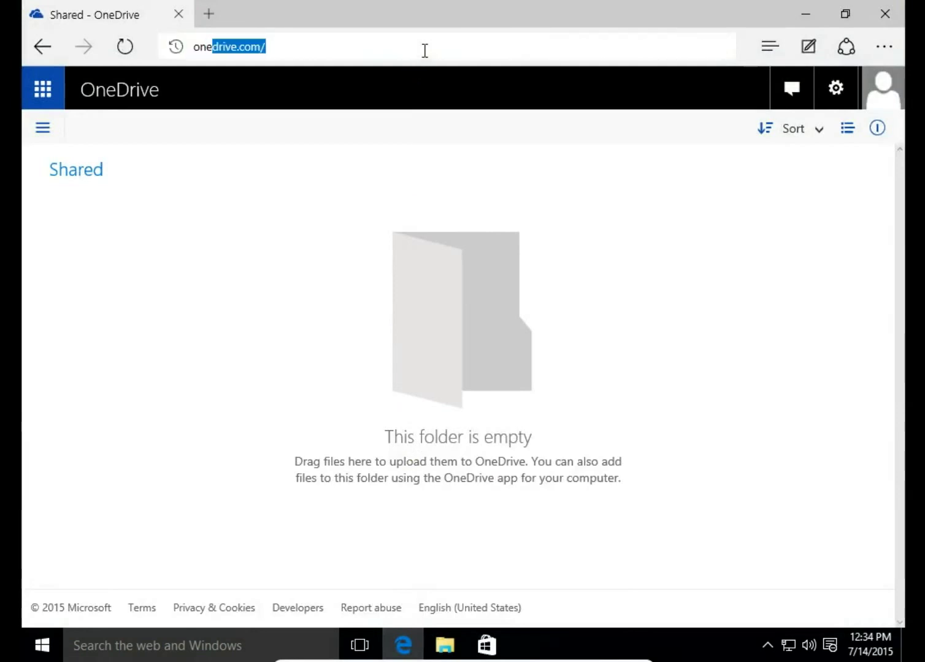
{"action": "key", "text": "Return"}
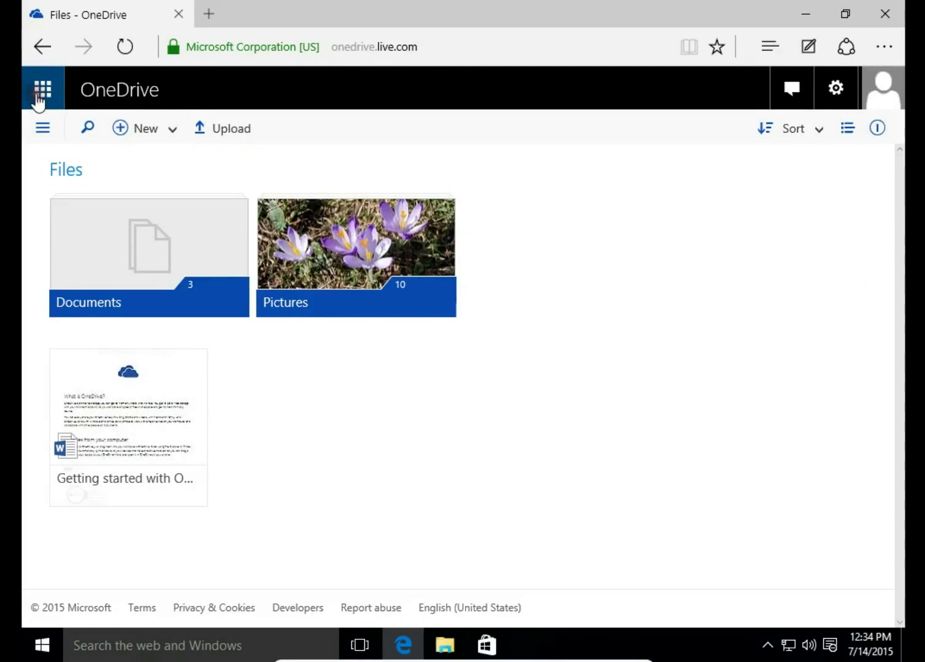
{"action": "left_click", "coordinate": [44, 95]}
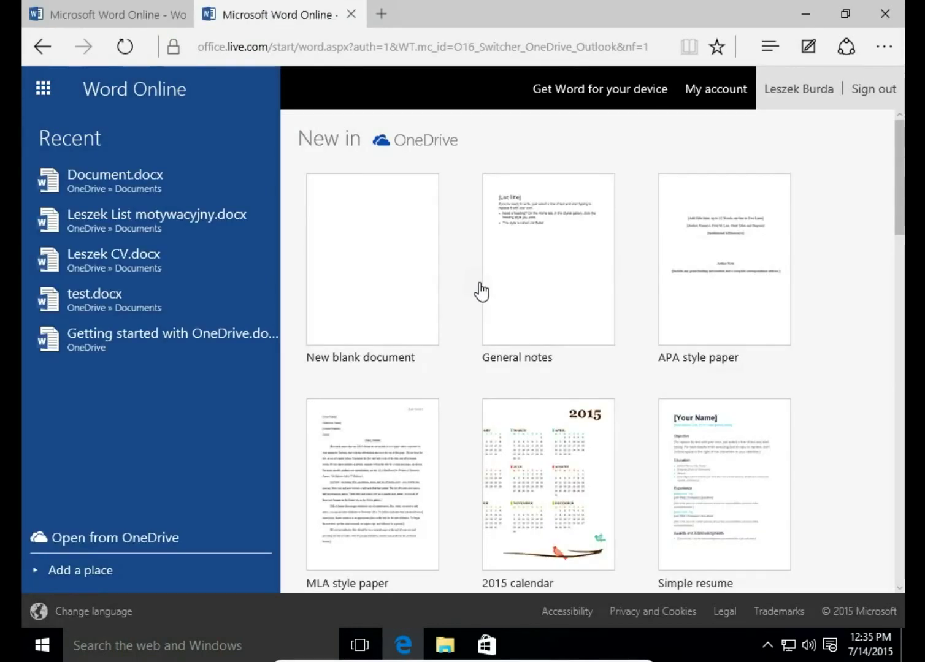
Step: Scroll to the bottom of Word Online's templates and open See more templates
{"action": "scroll", "coordinate": [487, 295], "scroll_direction": "down", "scroll_amount": 2}
{"action": "scroll", "coordinate": [492, 305], "scroll_direction": "down", "scroll_amount": 18}
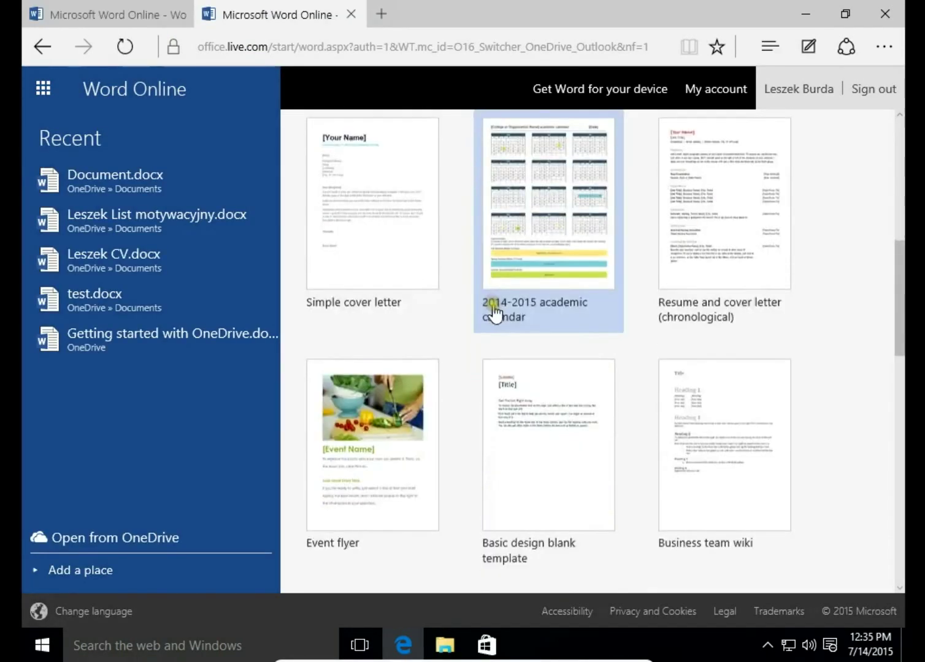
{"action": "scroll", "coordinate": [494, 313], "scroll_direction": "down", "scroll_amount": 1}
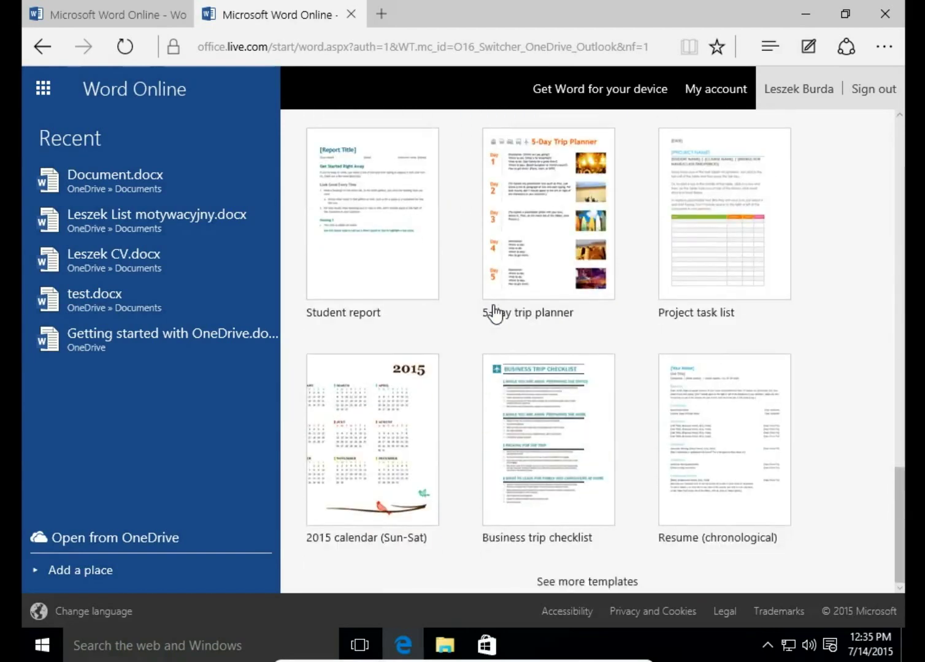
{"action": "left_click", "coordinate": [587, 582]}
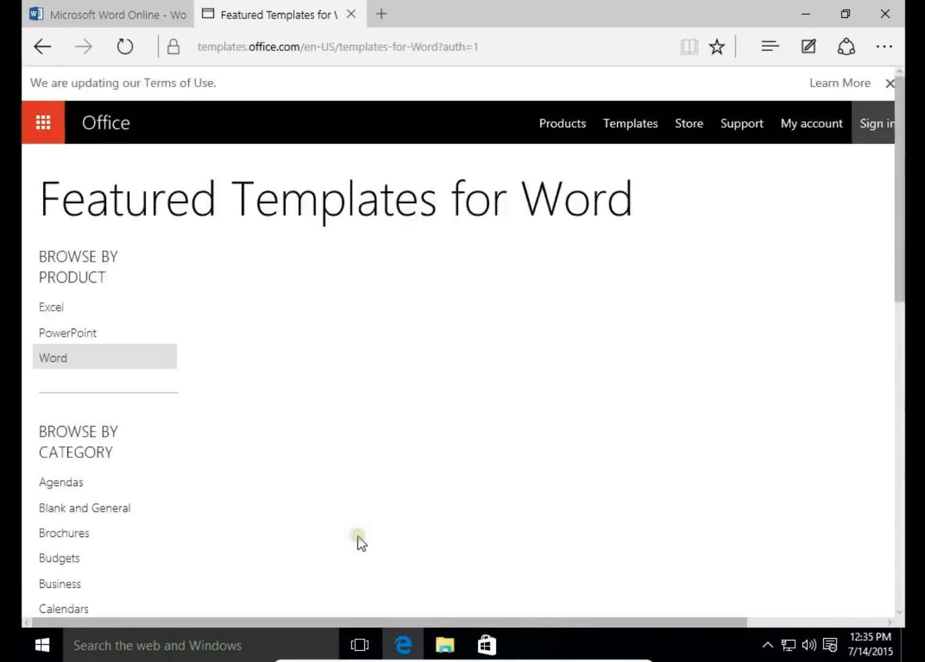
Step: Open the Resume (Functional design) template from Resumes and Cover Letters in Word Online
{"action": "scroll", "coordinate": [150, 466], "scroll_direction": "down", "scroll_amount": 6}
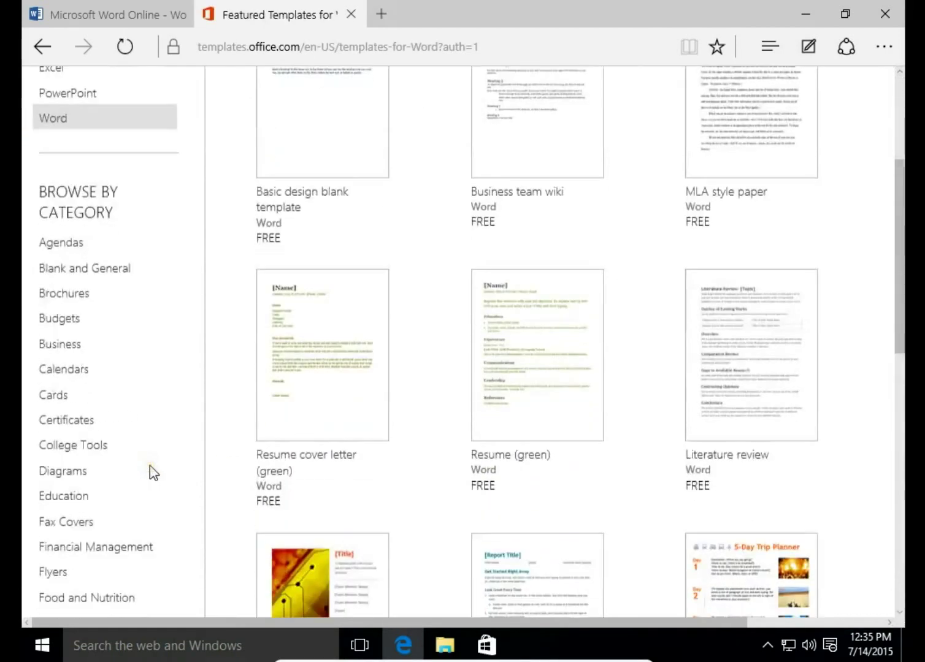
{"action": "scroll", "coordinate": [150, 466], "scroll_direction": "down", "scroll_amount": 6}
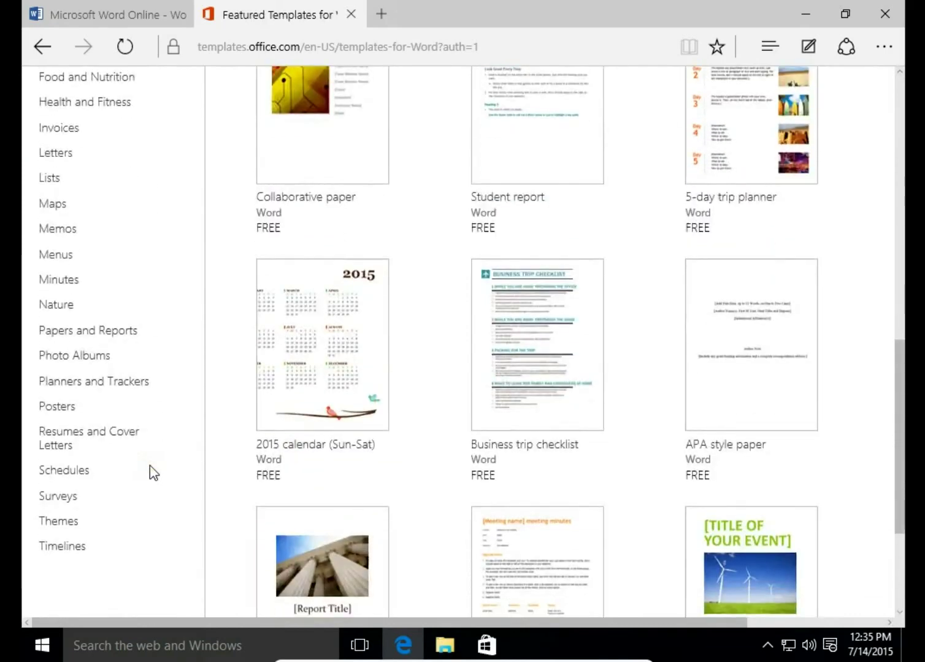
{"action": "left_click", "coordinate": [86, 439]}
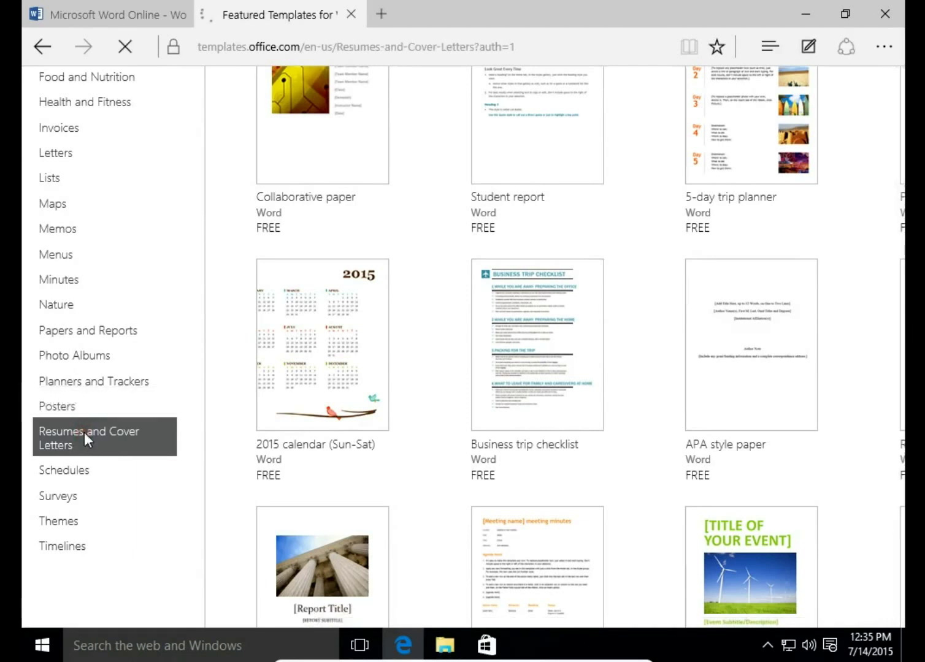
{"action": "scroll", "coordinate": [401, 464], "scroll_direction": "down", "scroll_amount": 10}
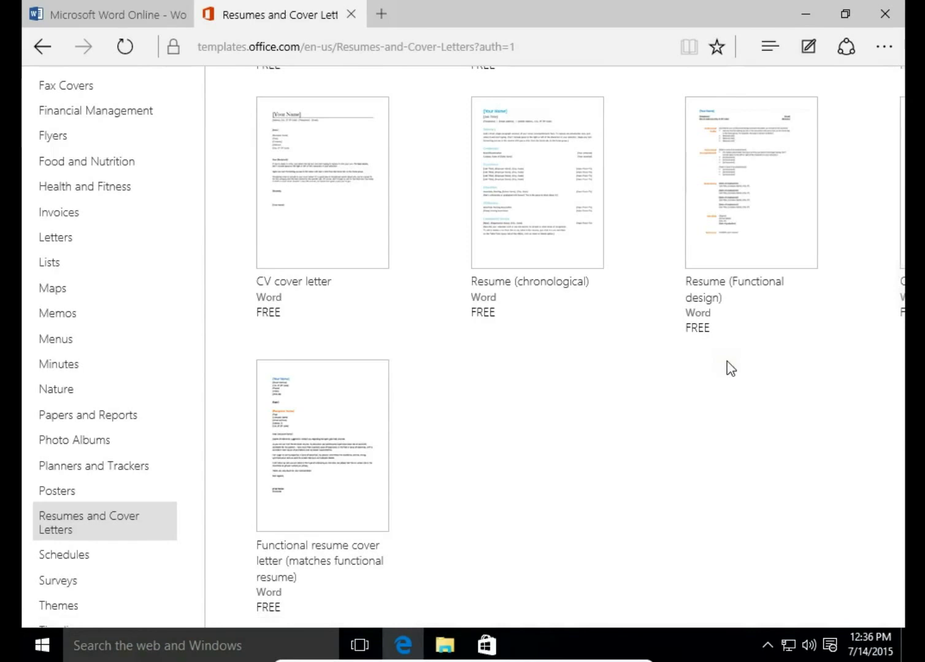
{"action": "left_click", "coordinate": [738, 208]}
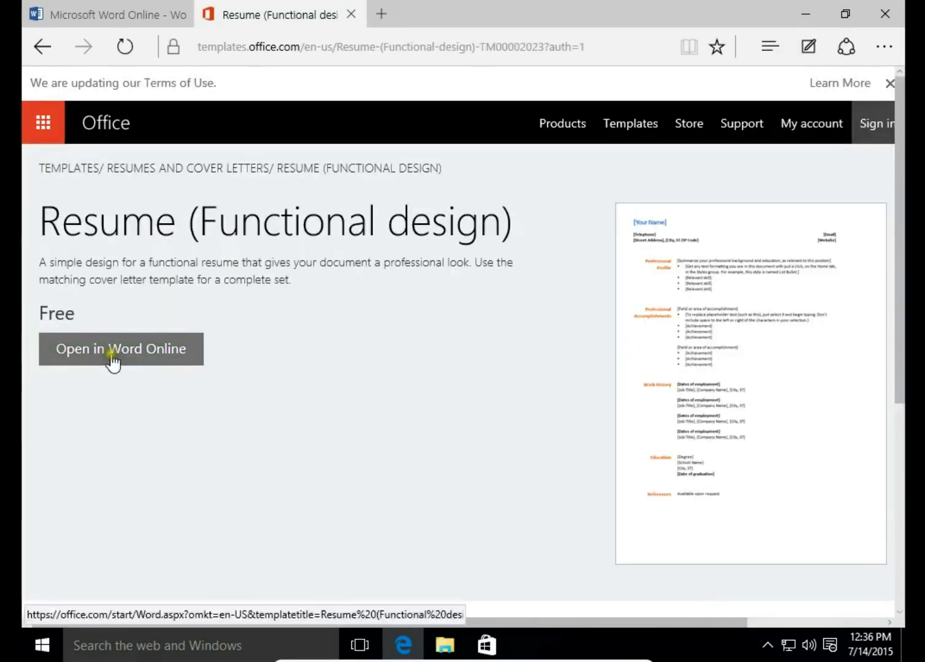
{"action": "left_click", "coordinate": [113, 360]}
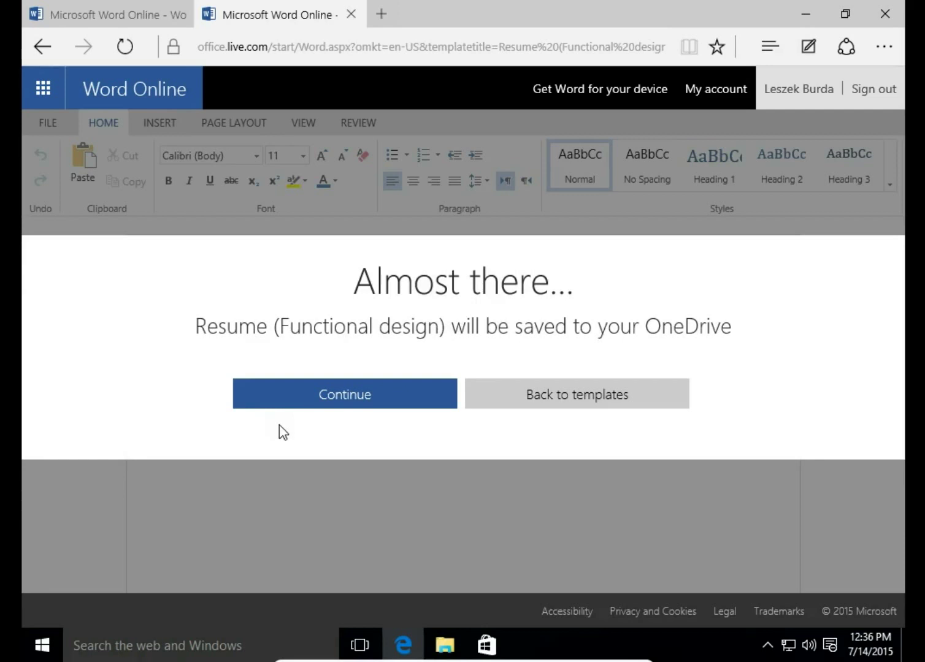
Step: Confirm saving the résumé template copy to OneDrive
{"action": "left_click", "coordinate": [314, 397]}
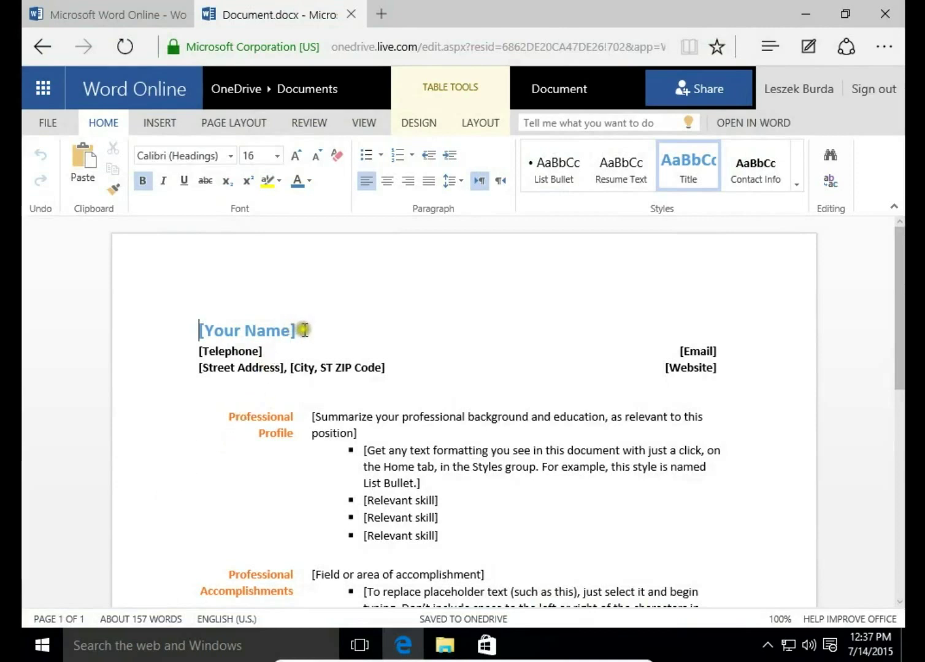
Step: Replace the [Your Name] placeholder with the author's full name and look over the résumé
{"action": "left_click", "coordinate": [212, 323]}
{"action": "left_click", "coordinate": [194, 322]}
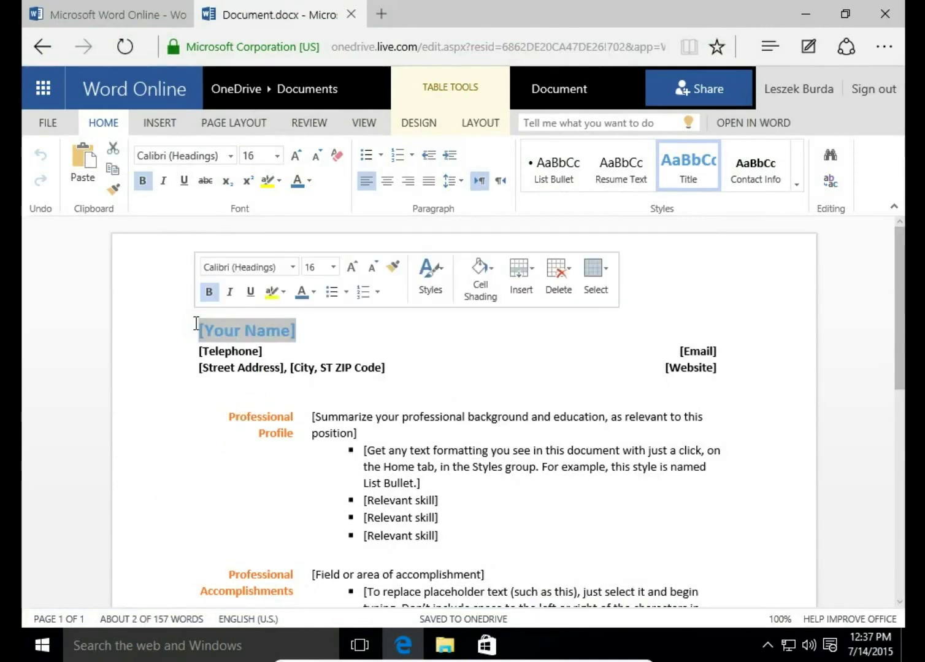
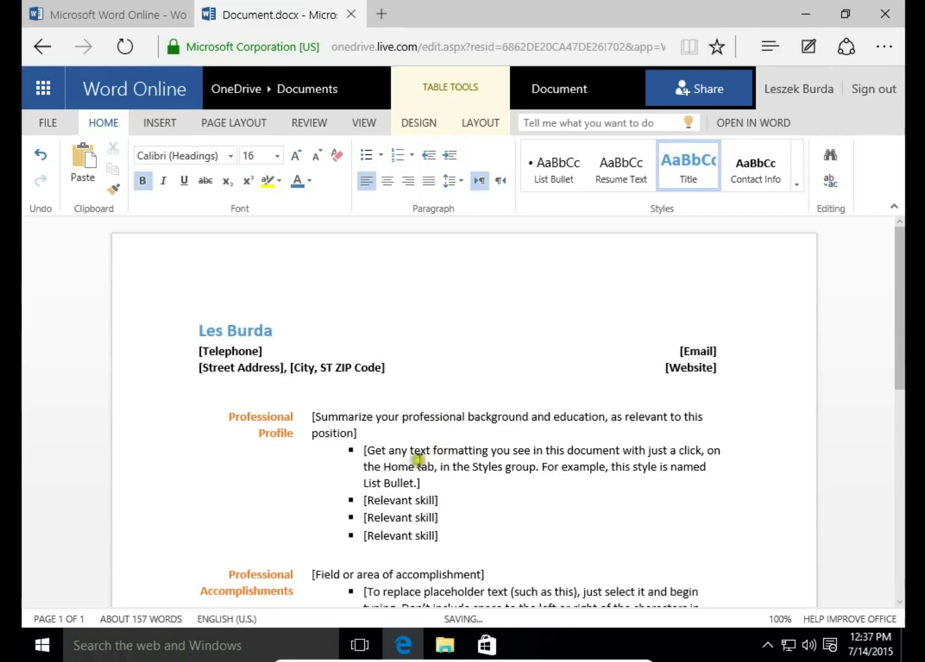
{"action": "scroll", "coordinate": [416, 472], "scroll_direction": "down", "scroll_amount": 3}
{"action": "scroll", "coordinate": [416, 475], "scroll_direction": "down", "scroll_amount": 6}
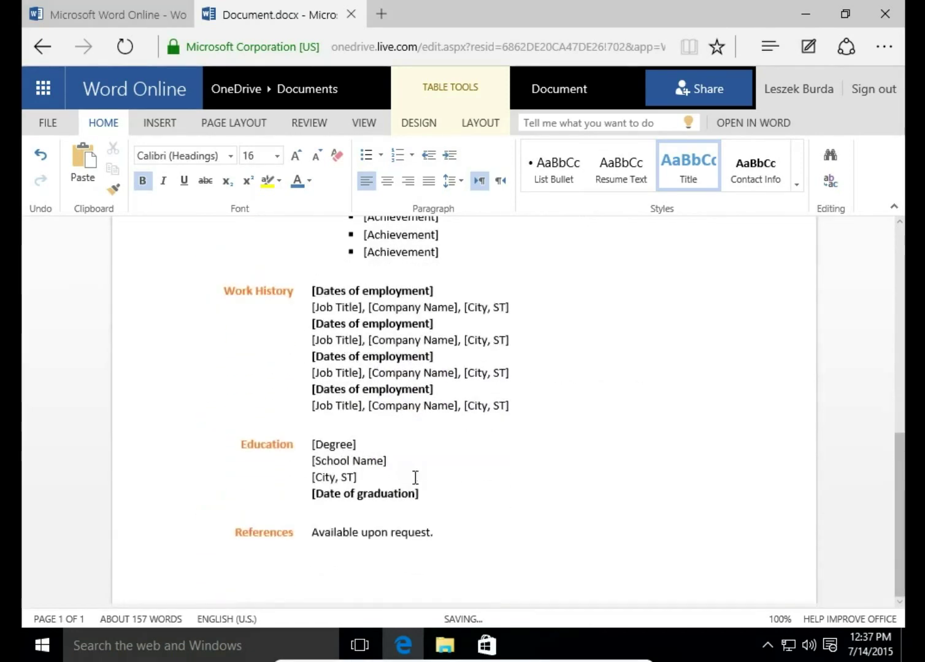
{"action": "scroll", "coordinate": [415, 479], "scroll_direction": "up", "scroll_amount": 4}
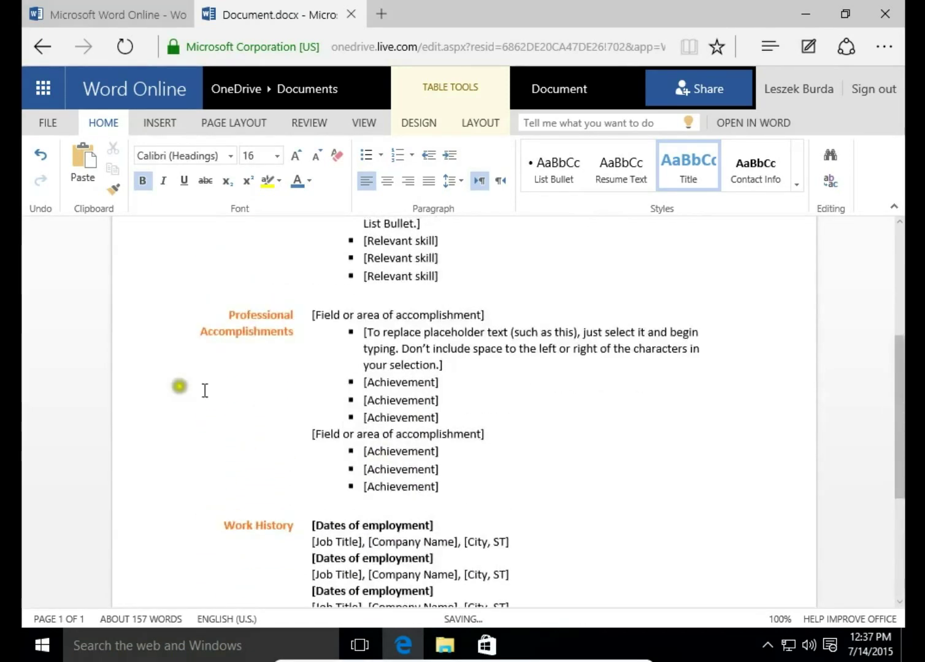
Step: Rename the résumé file from Document to the owner's first name followed by 'CV'
{"action": "left_click", "coordinate": [47, 126]}
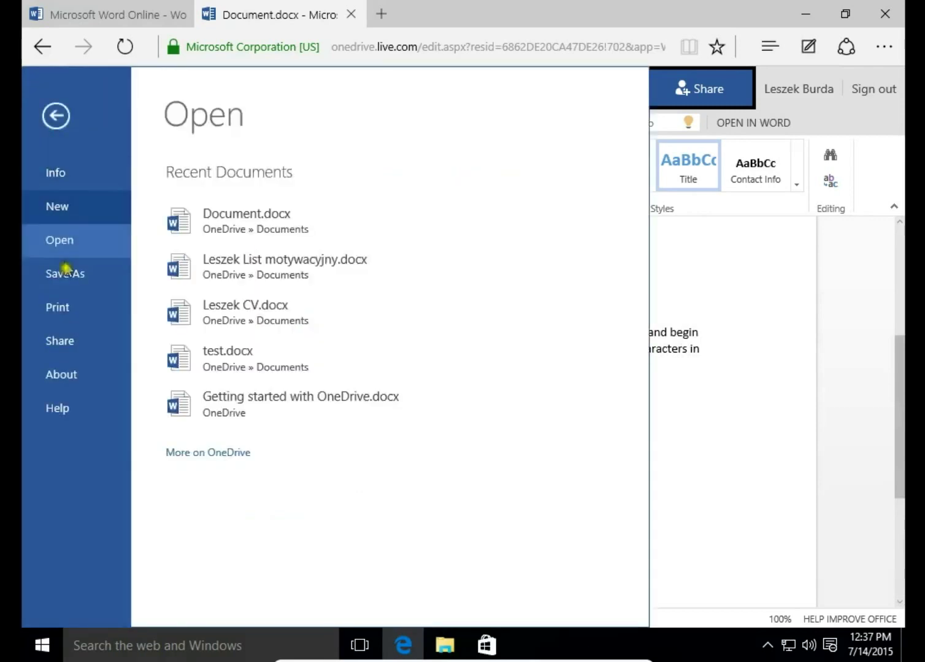
{"action": "left_click", "coordinate": [69, 276]}
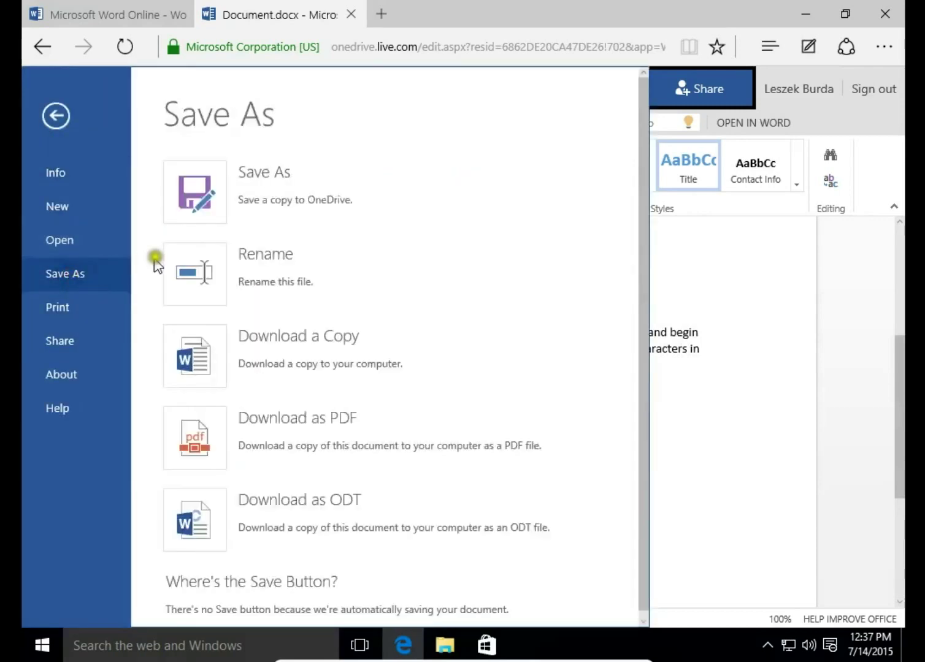
{"action": "left_click", "coordinate": [197, 211]}
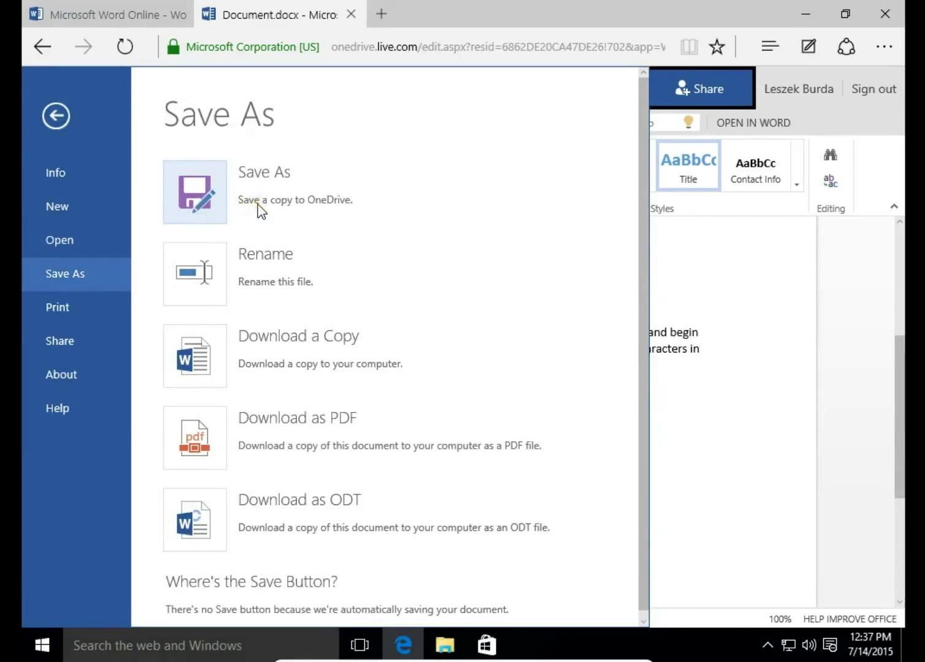
{"action": "left_click", "coordinate": [210, 274]}
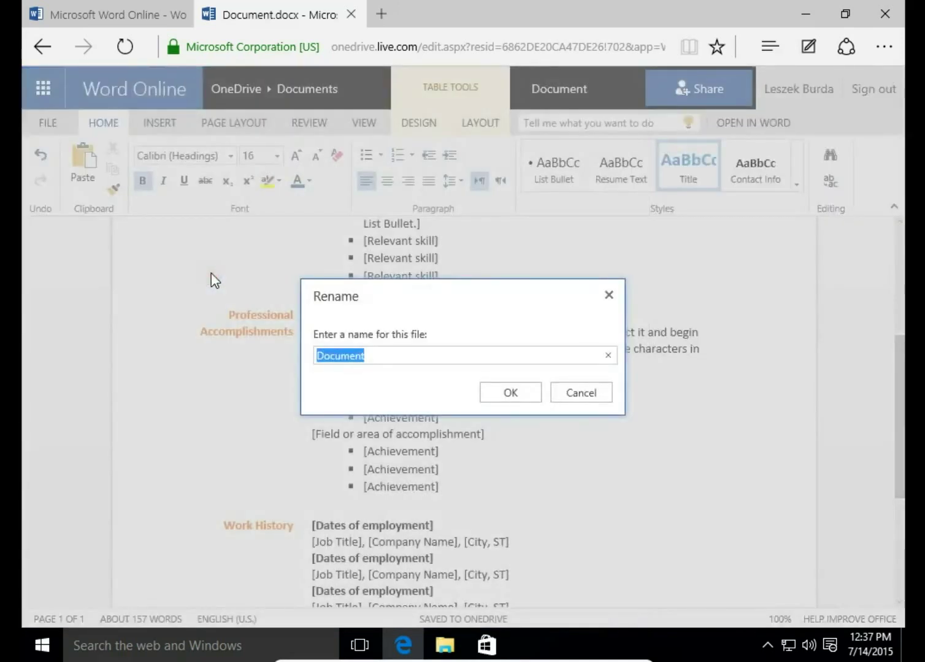
{"action": "type", "text": "Le"}
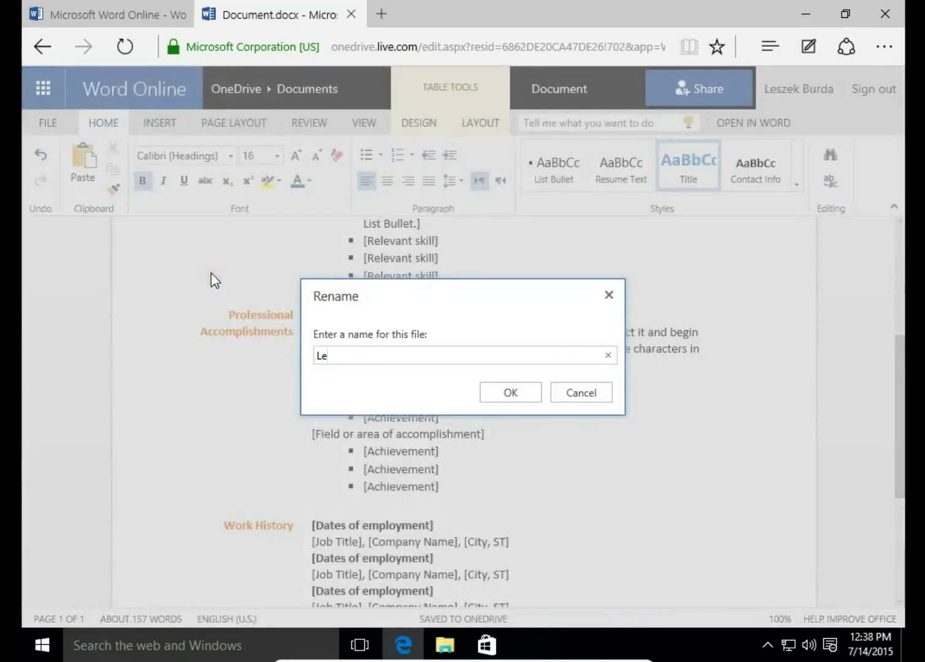
{"action": "type", "text": "s CV"}
{"action": "left_click", "coordinate": [491, 395]}
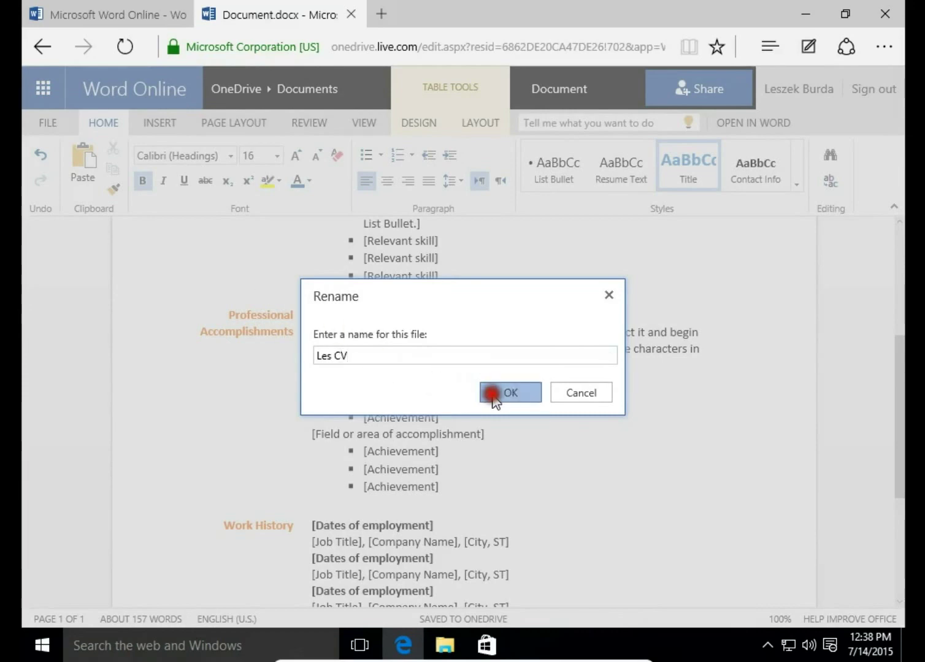
{"action": "left_click", "coordinate": [41, 120]}
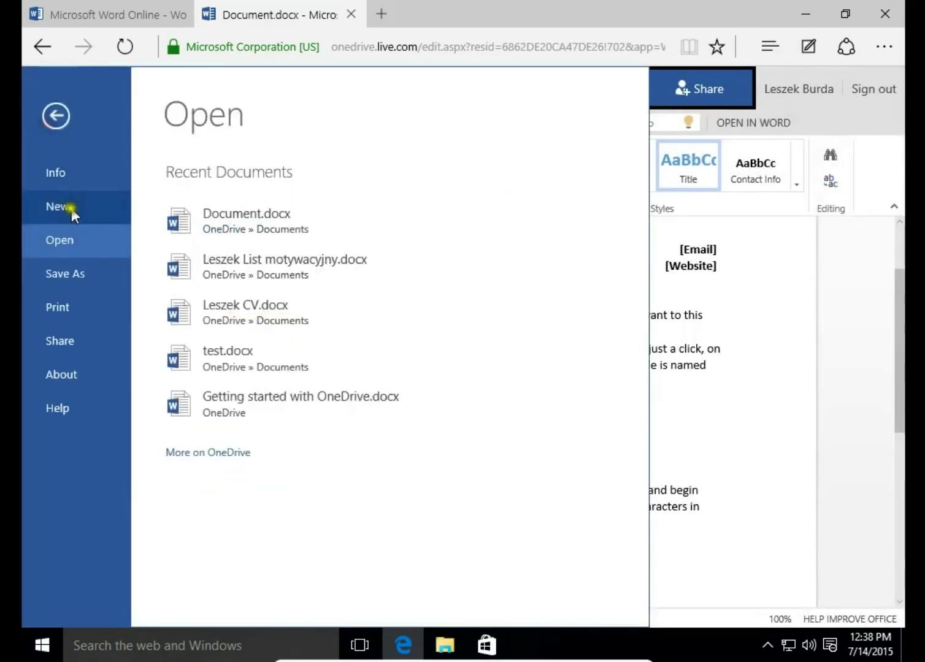
Step: Show the Save As page with copy, rename, PDF and ODT download options
{"action": "left_click", "coordinate": [60, 269]}
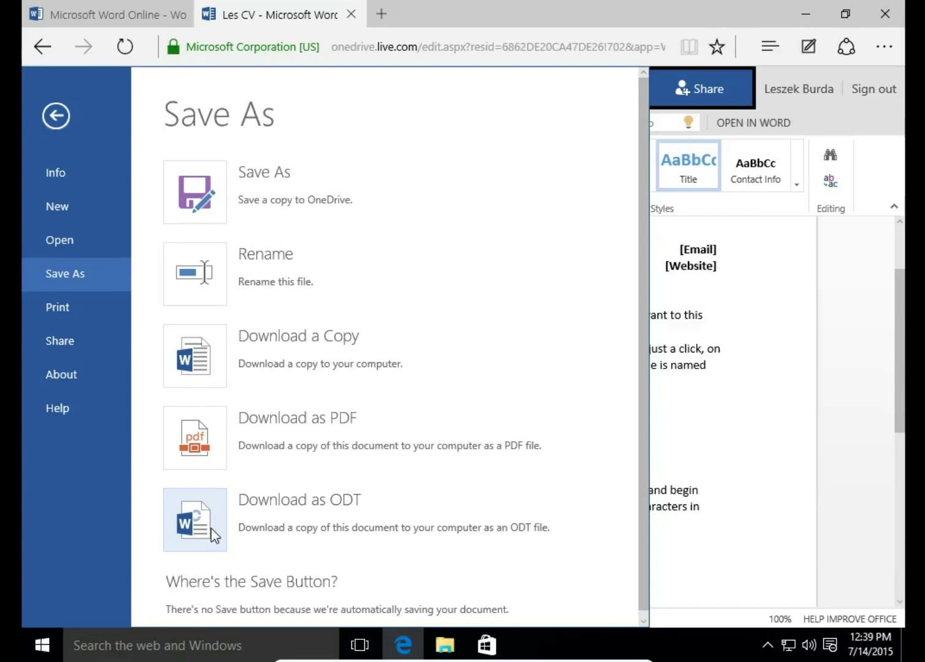
Step: Browse the Print, Share, About, Help and Info pages, then return to the recent documents list
{"action": "left_click", "coordinate": [66, 304]}
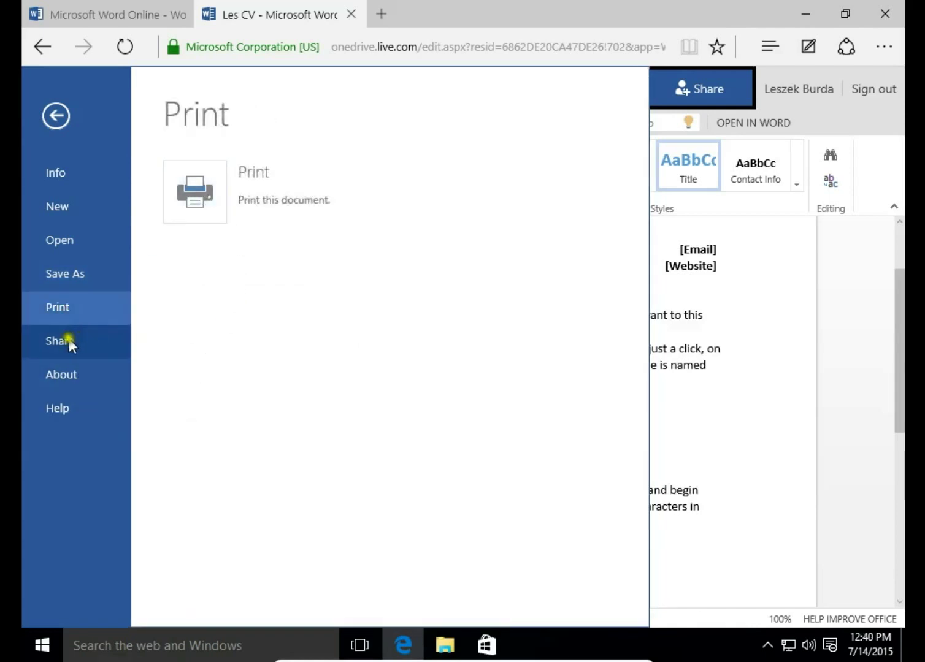
{"action": "left_click", "coordinate": [67, 339]}
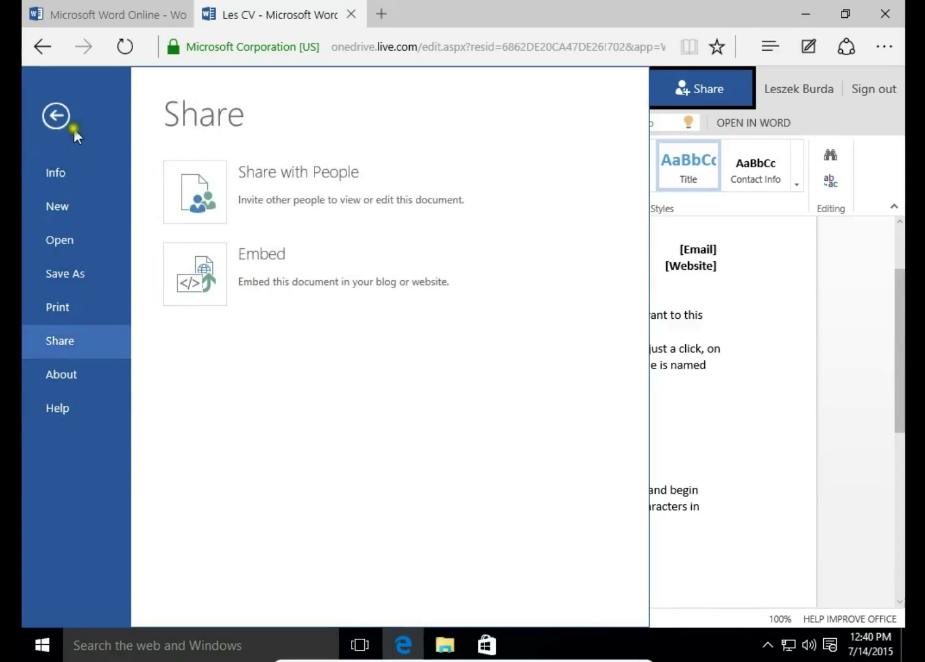
{"action": "left_click", "coordinate": [55, 382]}
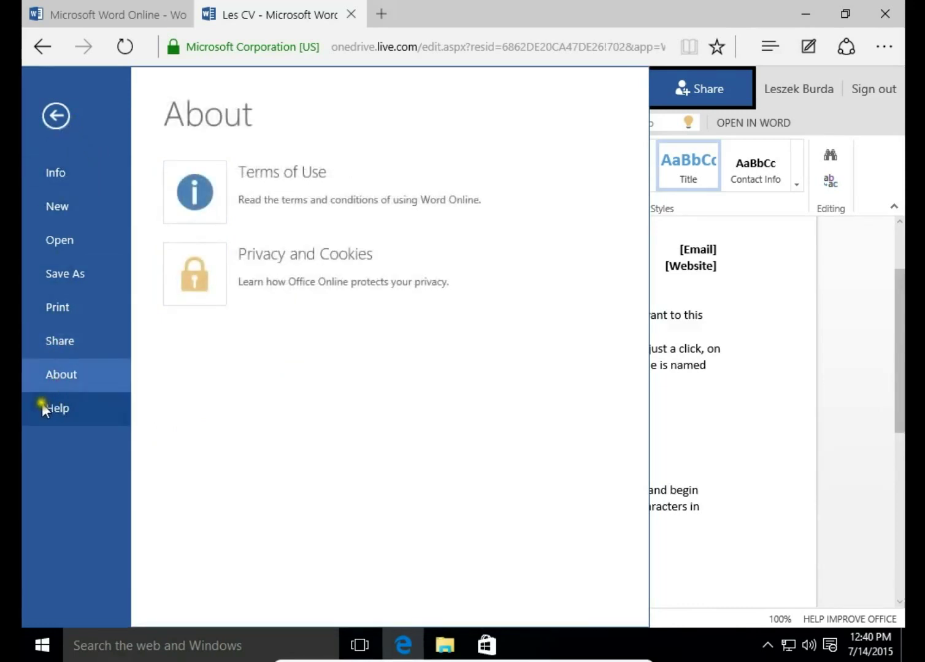
{"action": "left_click", "coordinate": [56, 410]}
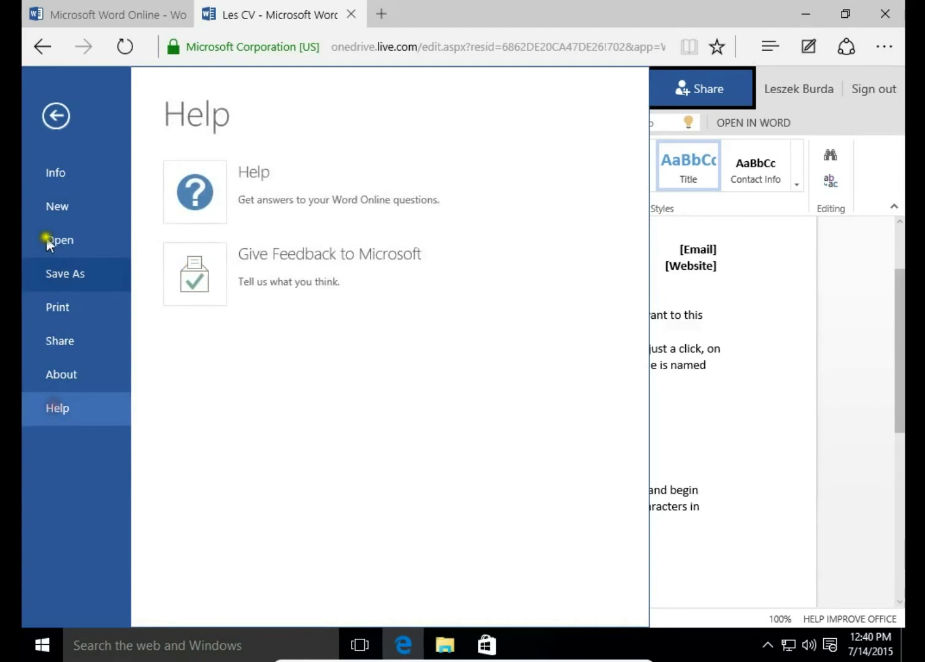
{"action": "left_click", "coordinate": [60, 168]}
{"action": "left_click", "coordinate": [56, 116]}
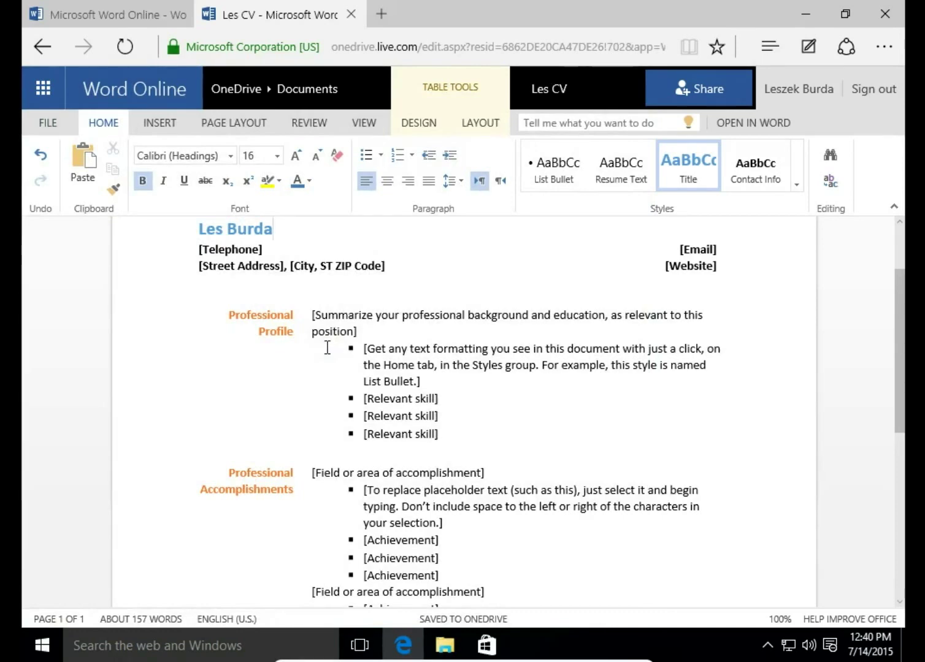
{"action": "left_click", "coordinate": [47, 123]}
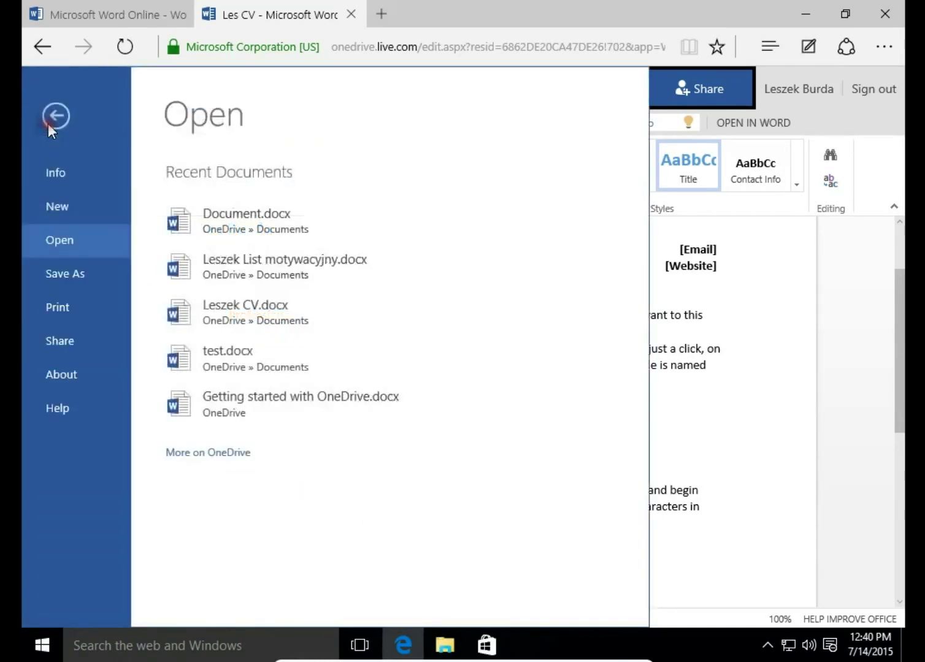
Step: Open the Functional resume cover letter template from Office.com's Resumes and Cover Letters in Word Online
{"action": "left_click", "coordinate": [56, 208]}
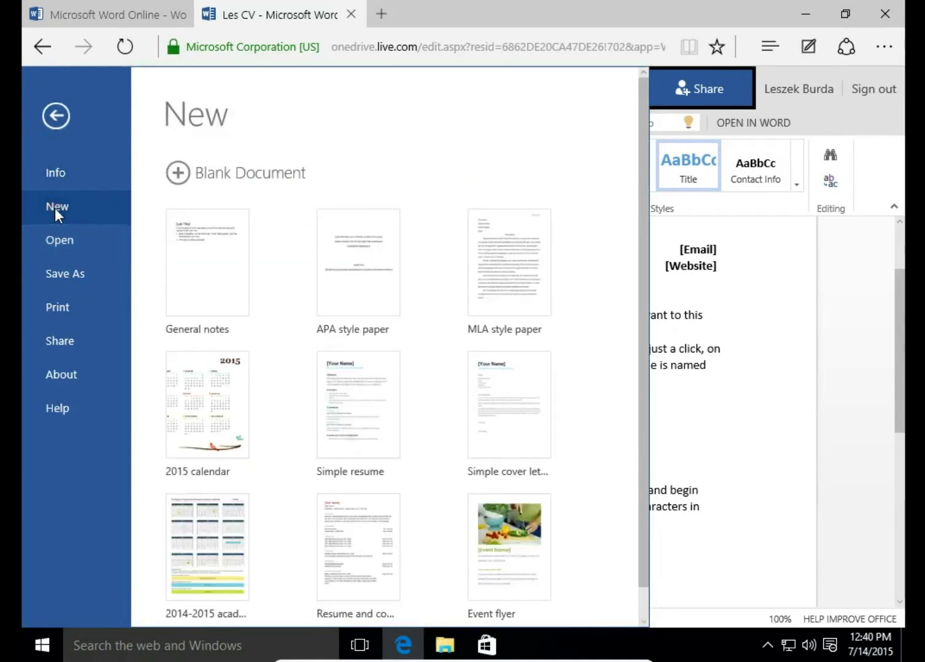
{"action": "left_click", "coordinate": [641, 311]}
{"action": "left_click_drag", "start_coordinate": [641, 316], "coordinate": [628, 467]}
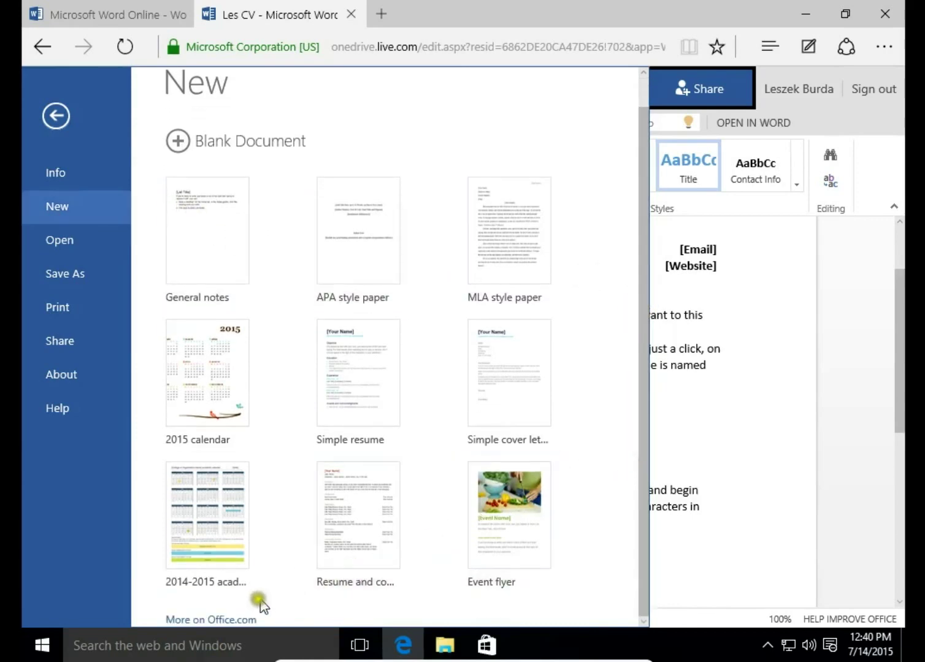
{"action": "left_click", "coordinate": [235, 620]}
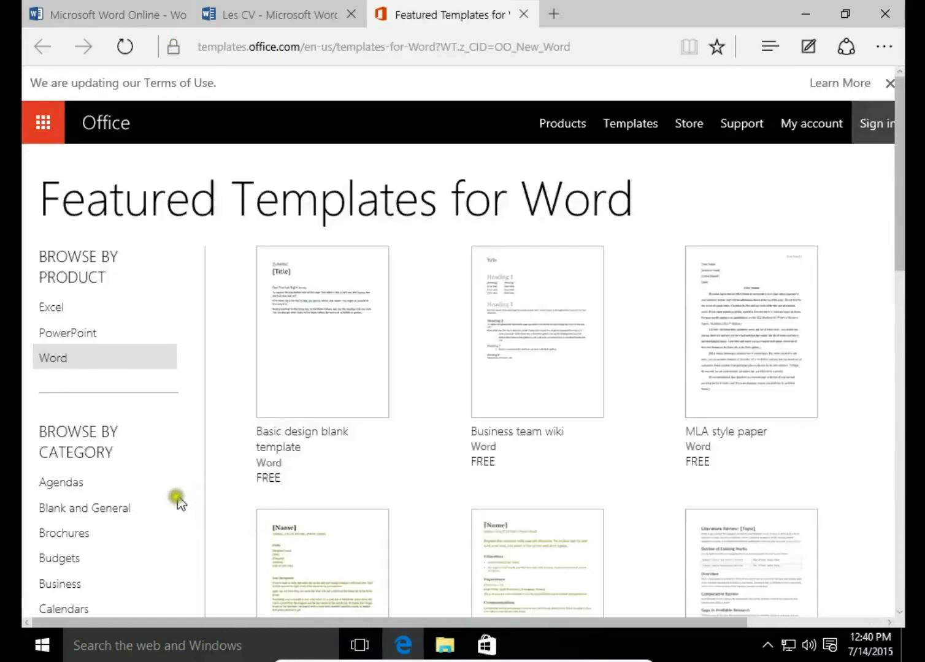
{"action": "scroll", "coordinate": [175, 499], "scroll_direction": "down", "scroll_amount": 8}
{"action": "scroll", "coordinate": [174, 508], "scroll_direction": "down", "scroll_amount": 4}
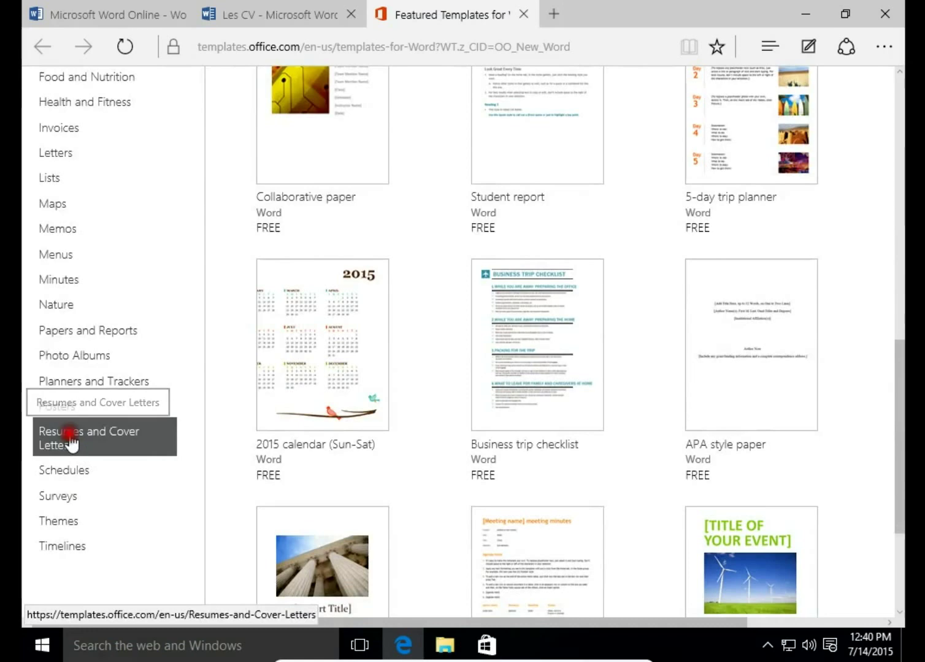
{"action": "left_click", "coordinate": [135, 450]}
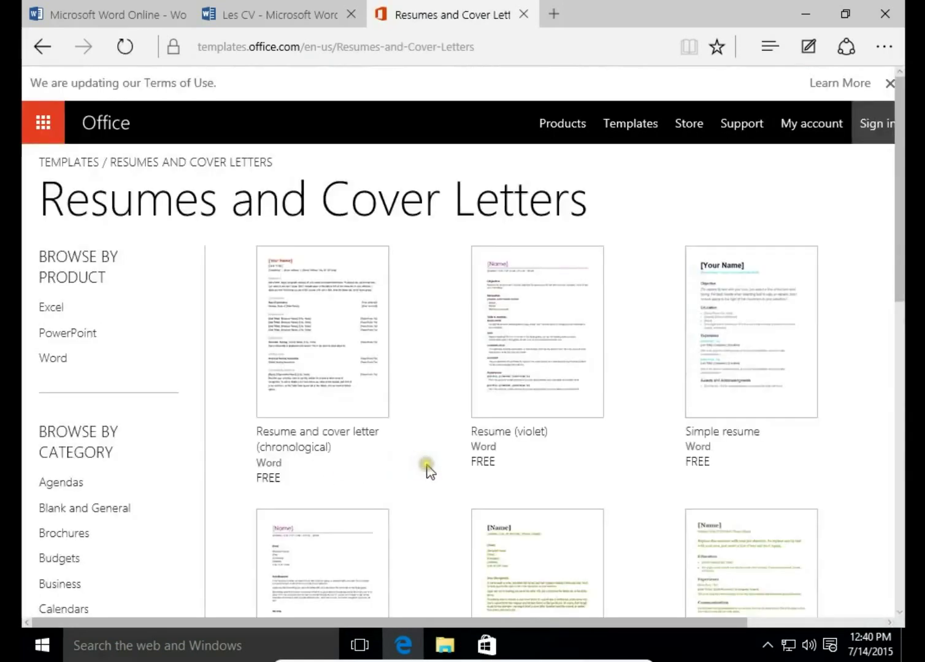
{"action": "scroll", "coordinate": [542, 504], "scroll_direction": "down", "scroll_amount": 10}
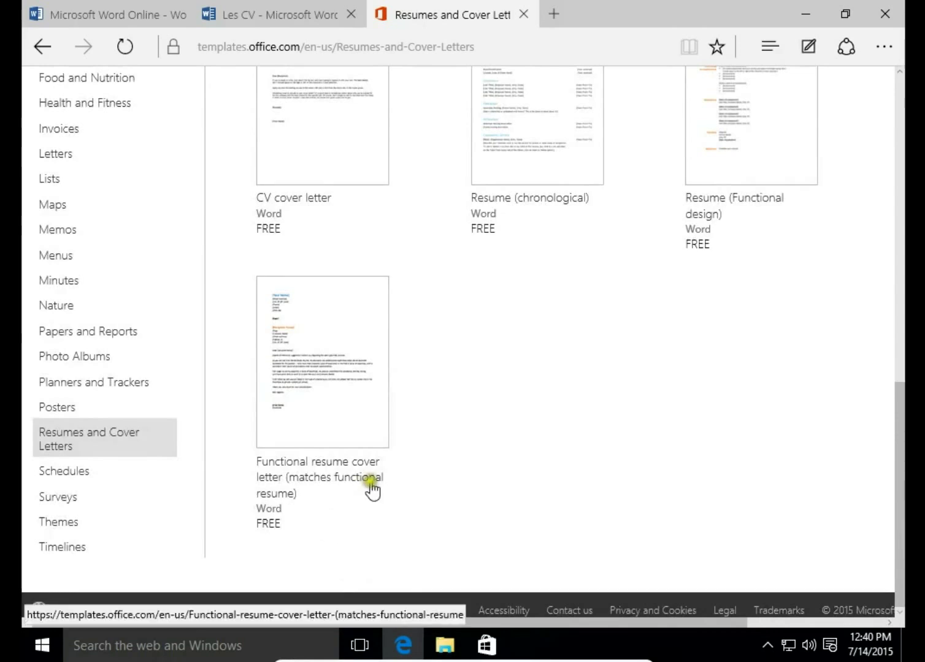
{"action": "left_click", "coordinate": [317, 410]}
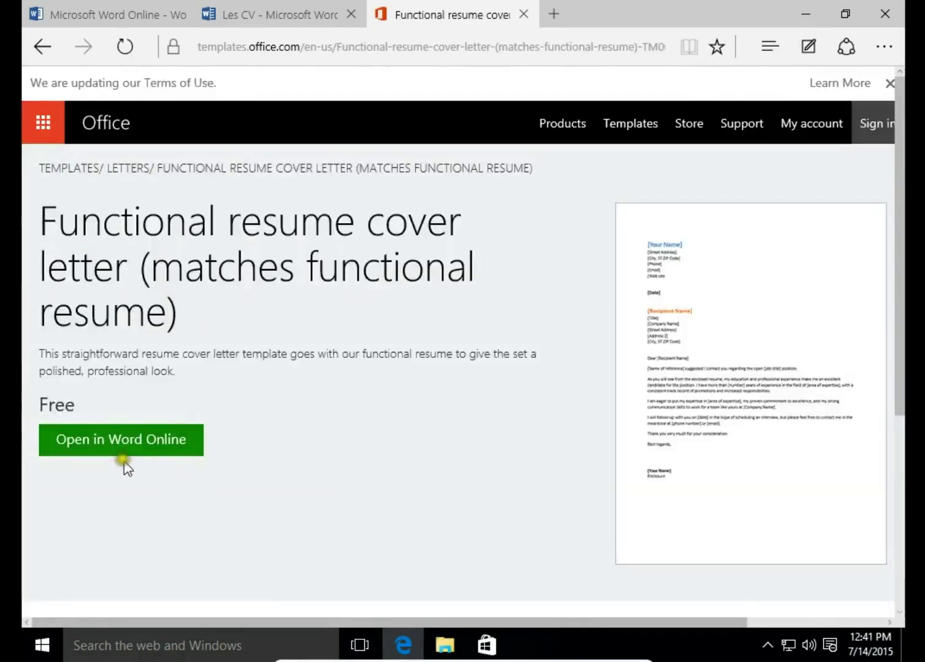
{"action": "left_click", "coordinate": [92, 454]}
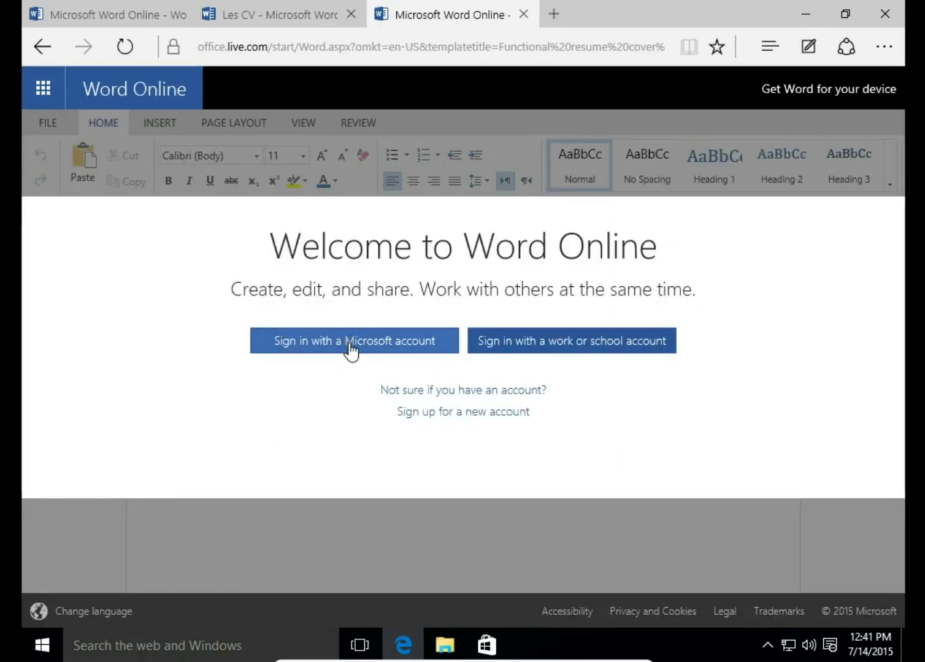
Step: Sign in with the Microsoft account and save the cover letter copy to OneDrive
{"action": "left_click", "coordinate": [351, 349]}
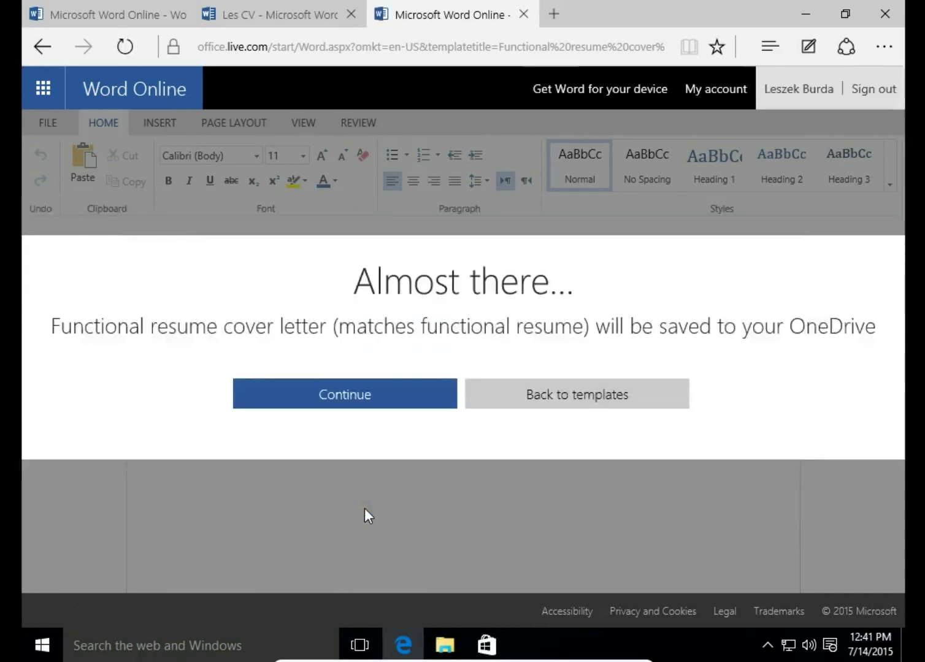
{"action": "left_click", "coordinate": [343, 393]}
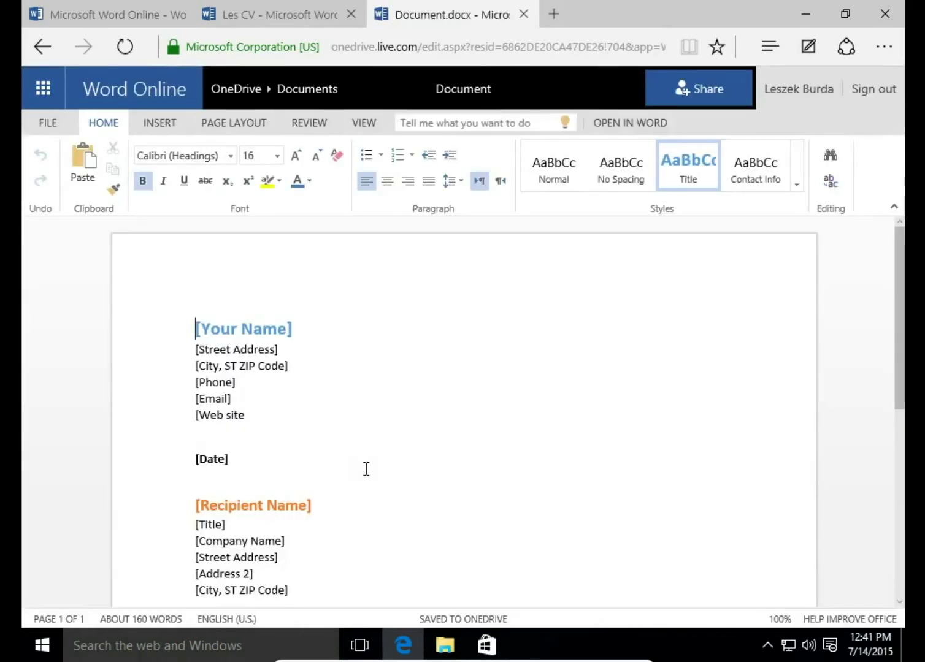
Step: At the end of the cover letter, add a new line reading 'CV' below Enclosure
{"action": "left_click", "coordinate": [270, 331]}
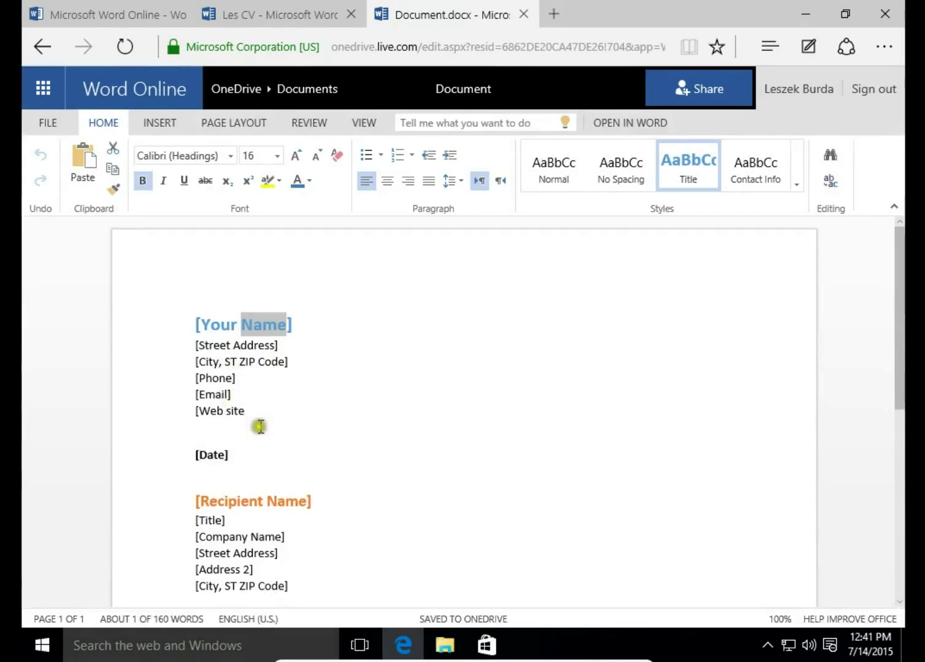
{"action": "scroll", "coordinate": [260, 426], "scroll_direction": "down", "scroll_amount": 1}
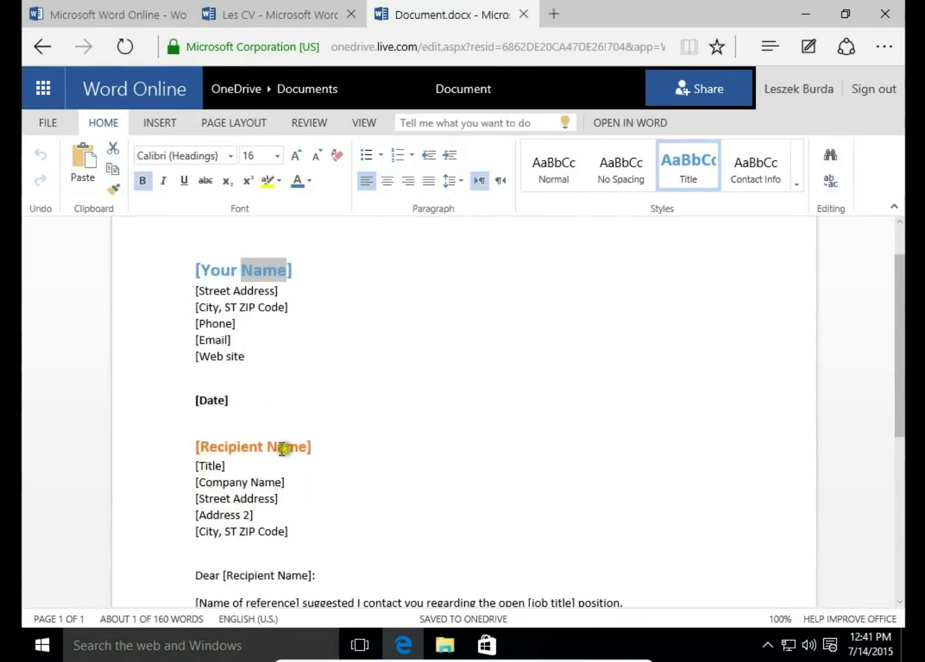
{"action": "scroll", "coordinate": [307, 475], "scroll_direction": "down", "scroll_amount": 3}
{"action": "scroll", "coordinate": [295, 471], "scroll_direction": "down", "scroll_amount": 1}
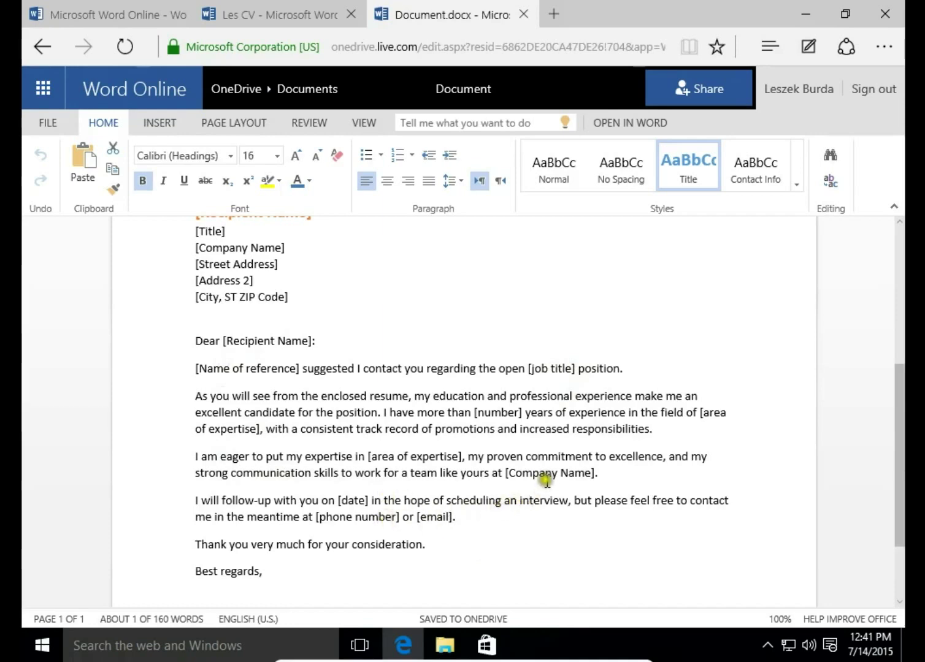
{"action": "scroll", "coordinate": [534, 491], "scroll_direction": "down", "scroll_amount": 3}
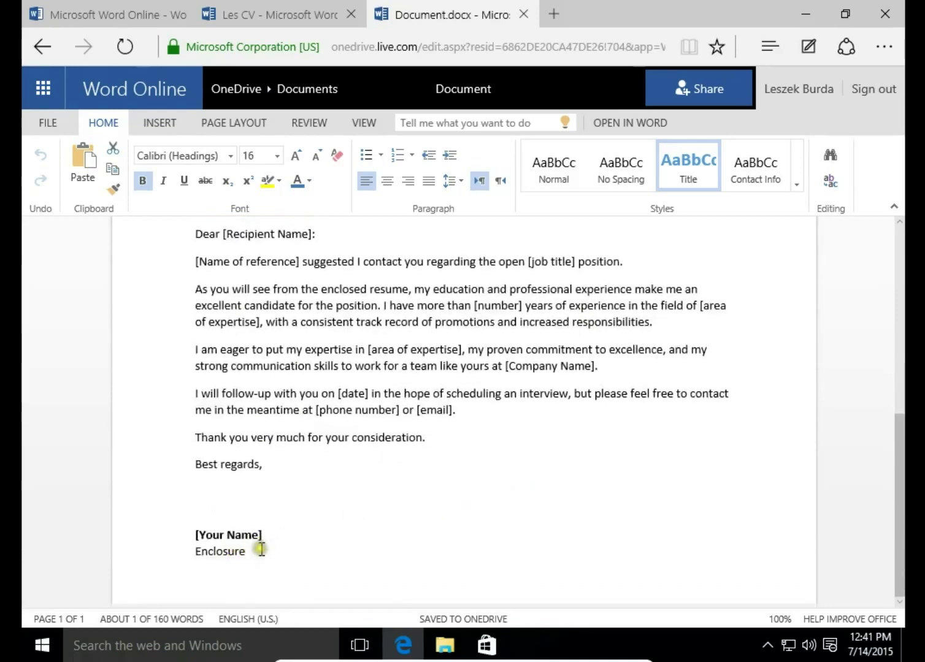
{"action": "left_click", "coordinate": [260, 549]}
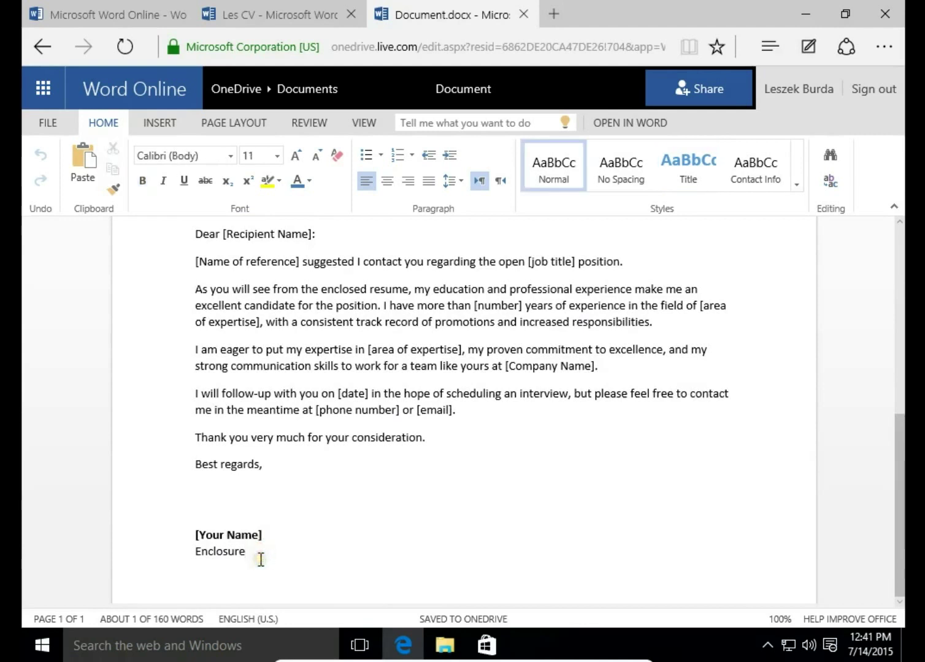
{"action": "key", "text": "Return"}
{"action": "type", "text": "CV"}
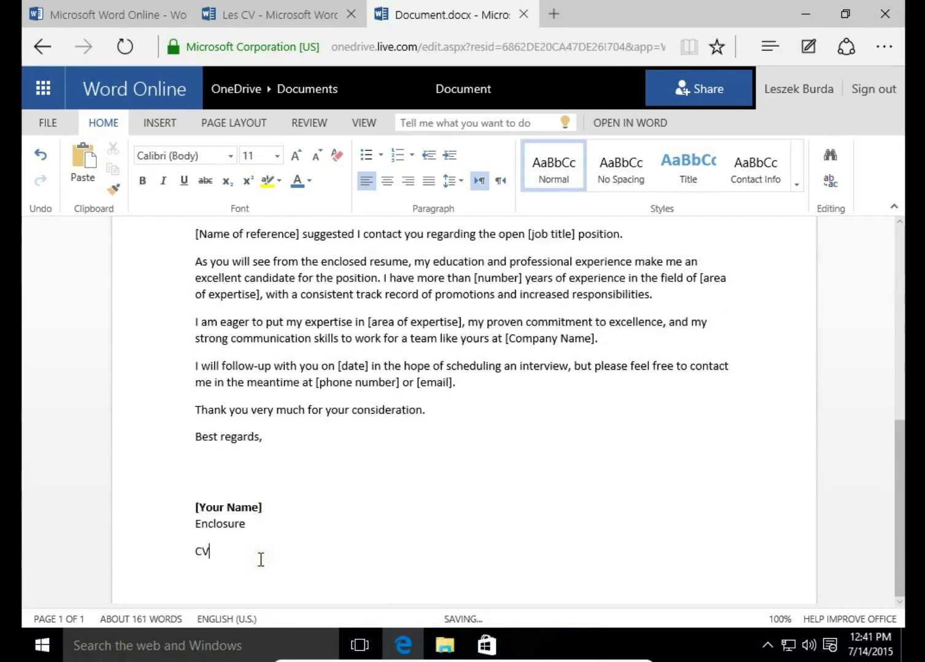
{"action": "left_click", "coordinate": [38, 125]}
Step: Rename the cover letter document to 'Les Cover Letter' via Save As
{"action": "left_click", "coordinate": [74, 280]}
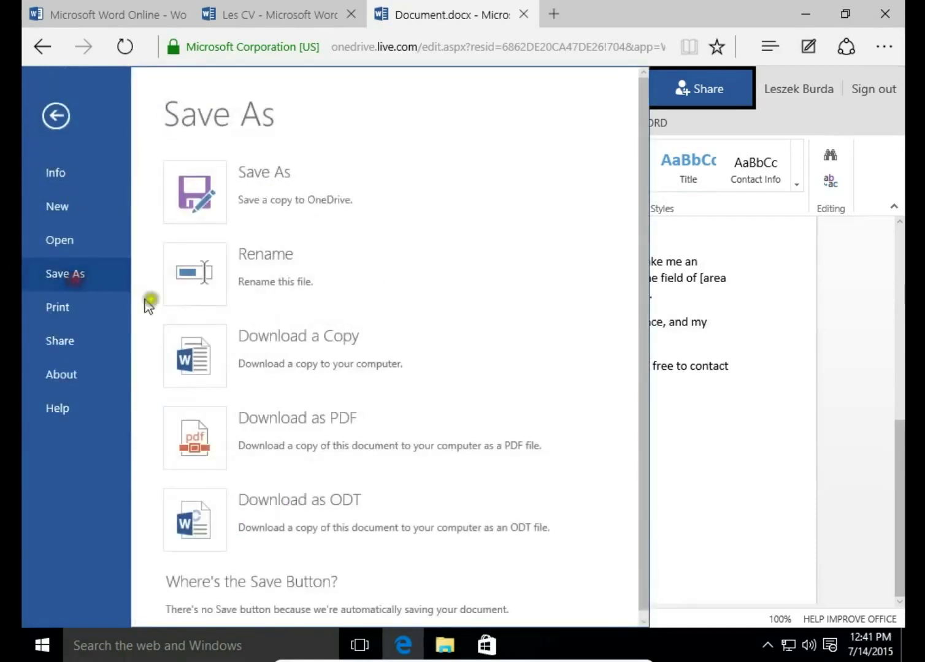
{"action": "left_click", "coordinate": [188, 284]}
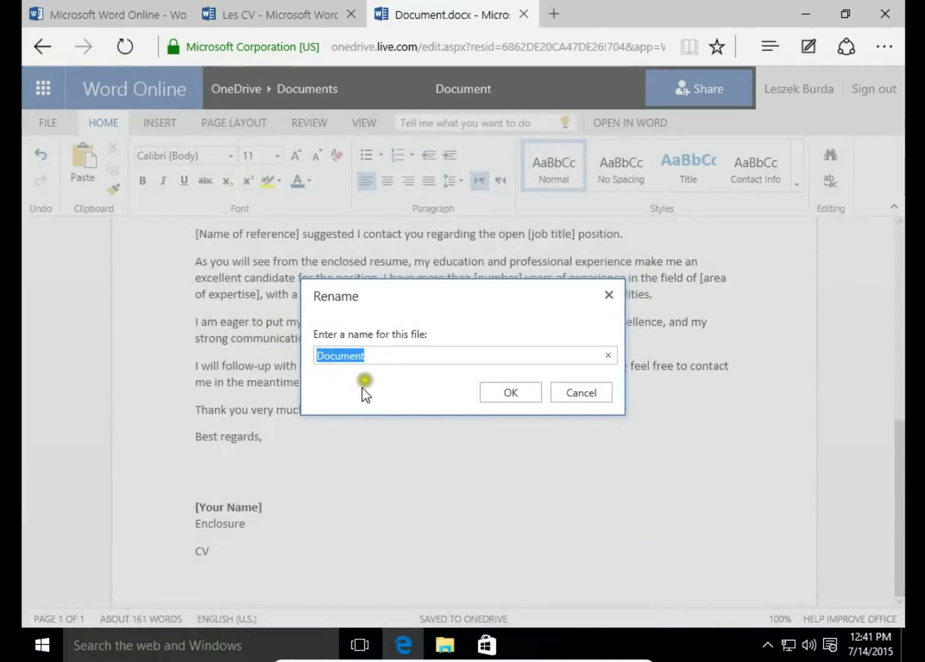
{"action": "type", "text": "Co"}
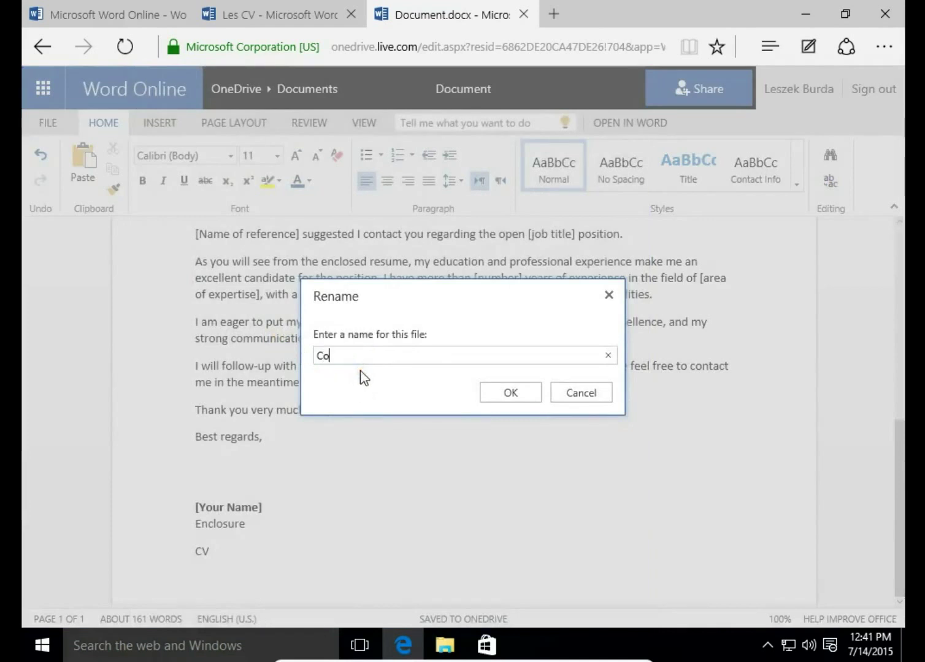
{"action": "key", "text": "BackSpace"}
{"action": "key", "text": "BackSpace"}
{"action": "type", "text": "Les Cover L"}
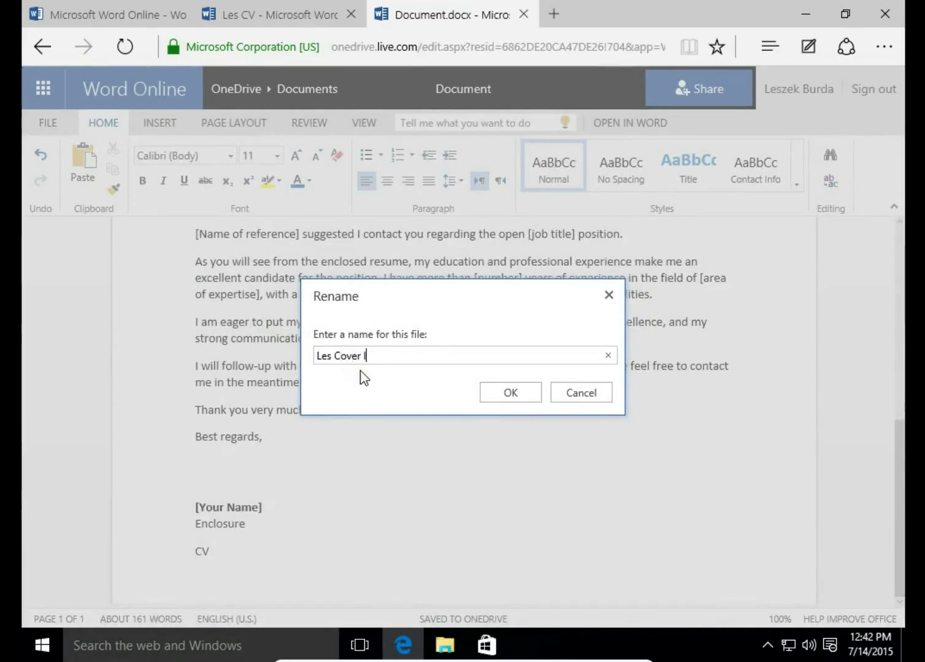
{"action": "type", "text": "etter"}
{"action": "left_click", "coordinate": [402, 374]}
{"action": "left_click", "coordinate": [521, 393]}
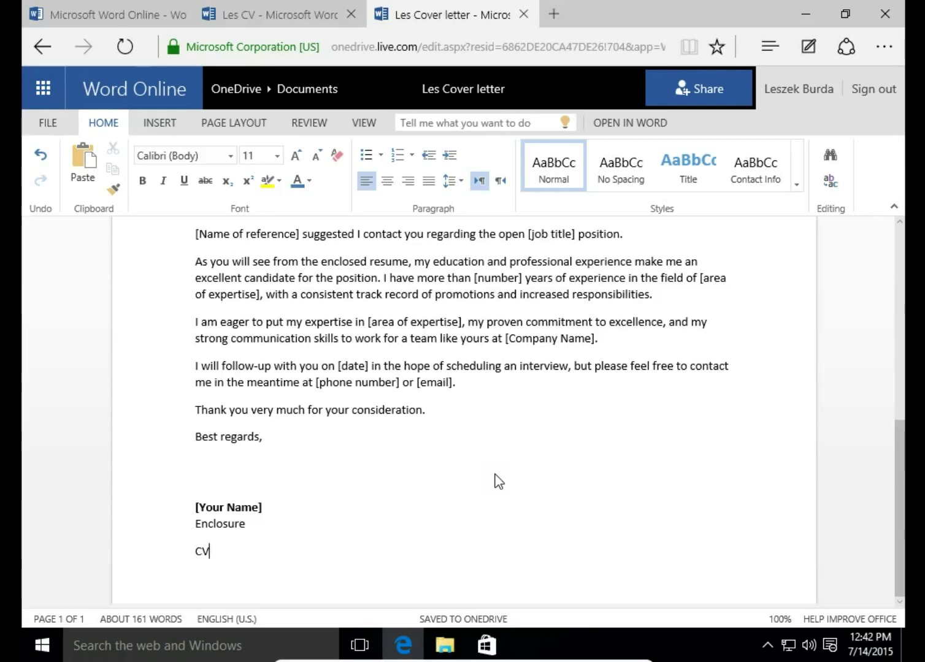
{"action": "left_click", "coordinate": [37, 124]}
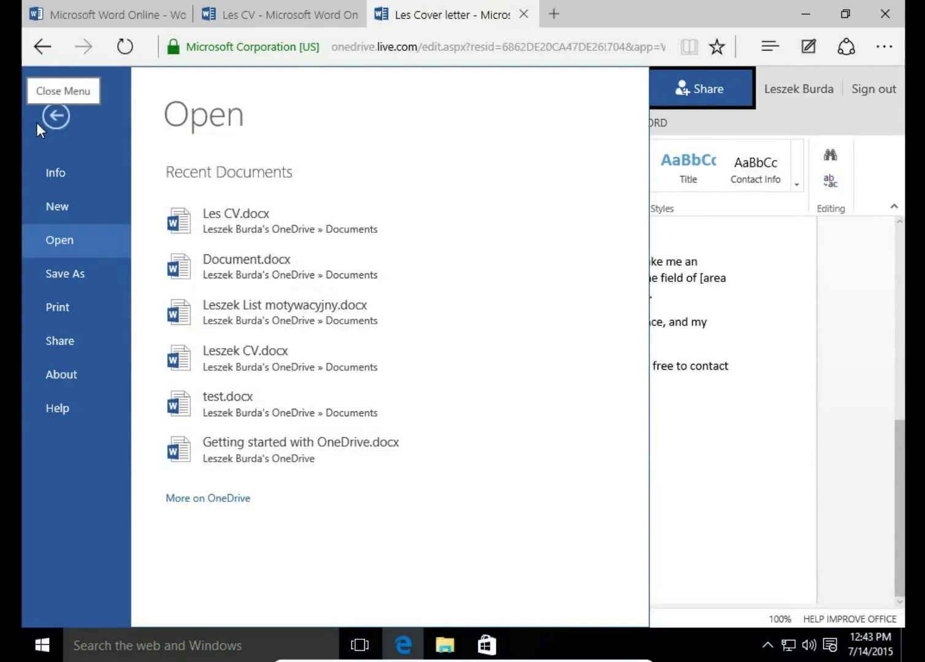
Step: From the New document template list, open More on Office.com's Featured Templates for Word page
{"action": "left_click", "coordinate": [51, 207]}
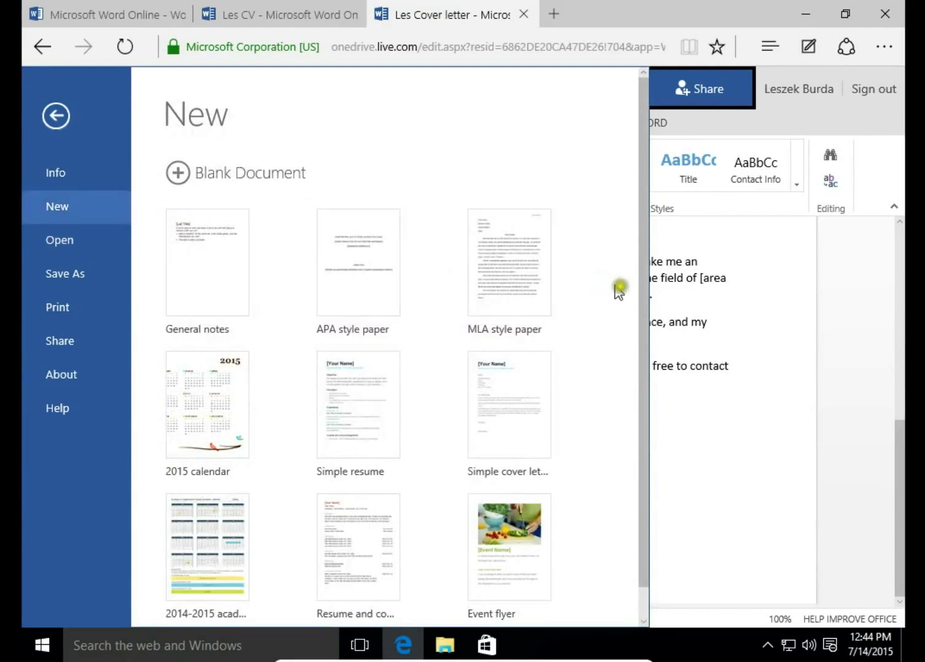
{"action": "left_click_drag", "start_coordinate": [642, 311], "coordinate": [647, 417]}
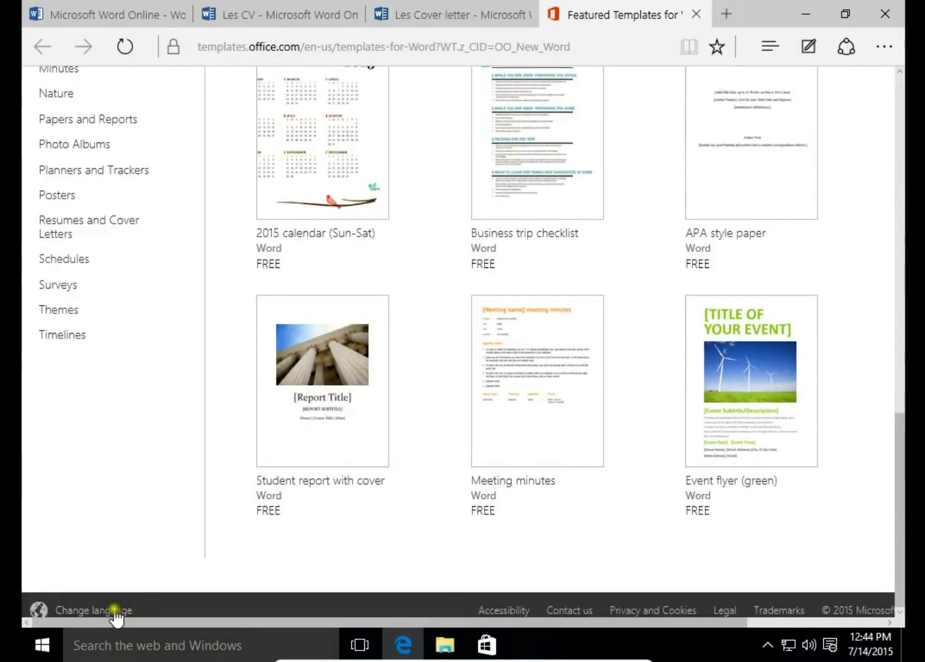
Step: Open the Office.com Worldwide language and region page, then return to the cover letter
{"action": "left_click", "coordinate": [114, 612]}
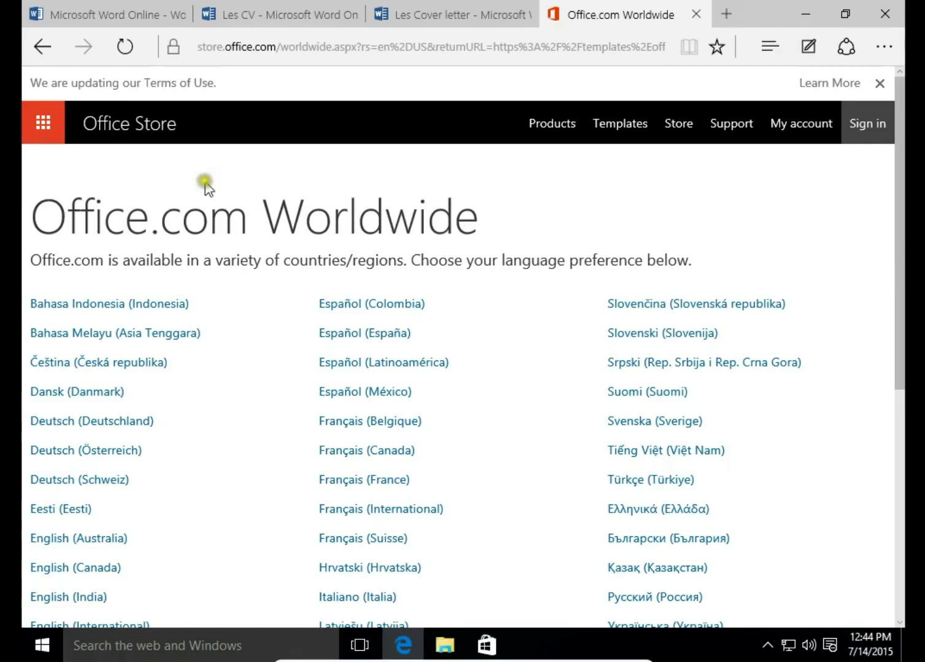
{"action": "left_click", "coordinate": [426, 14]}
Step: From the New template list, open More on Office.com and browse to the Invoices templates
{"action": "left_click", "coordinate": [48, 124]}
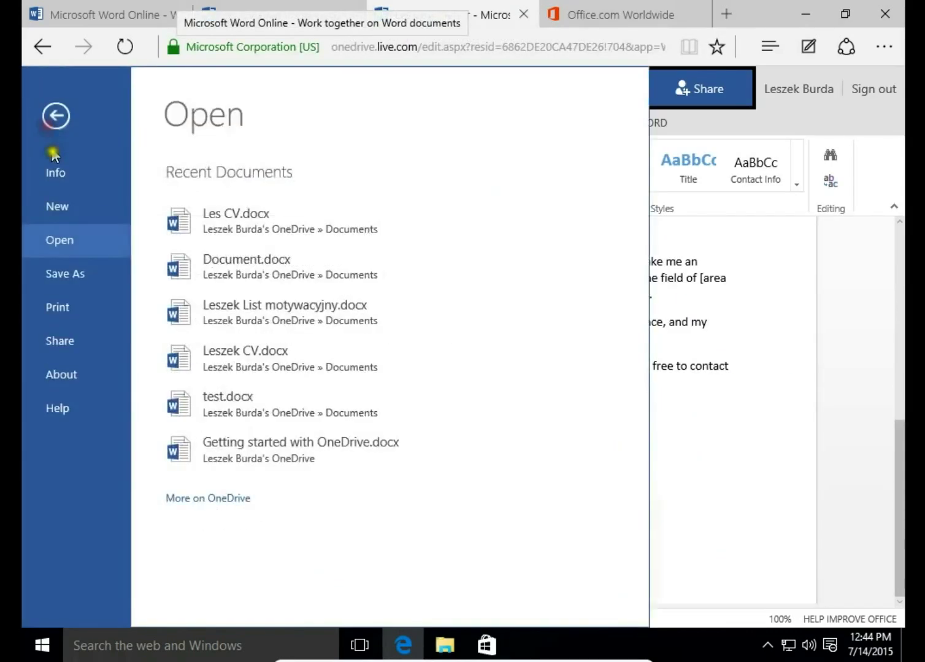
{"action": "left_click", "coordinate": [60, 208]}
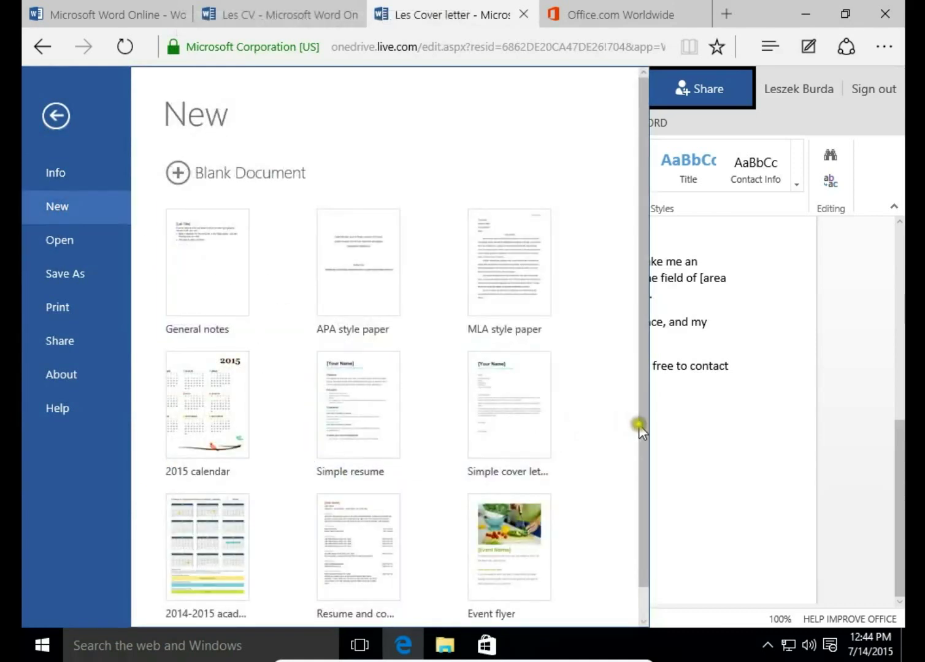
{"action": "left_click_drag", "start_coordinate": [639, 428], "coordinate": [638, 547]}
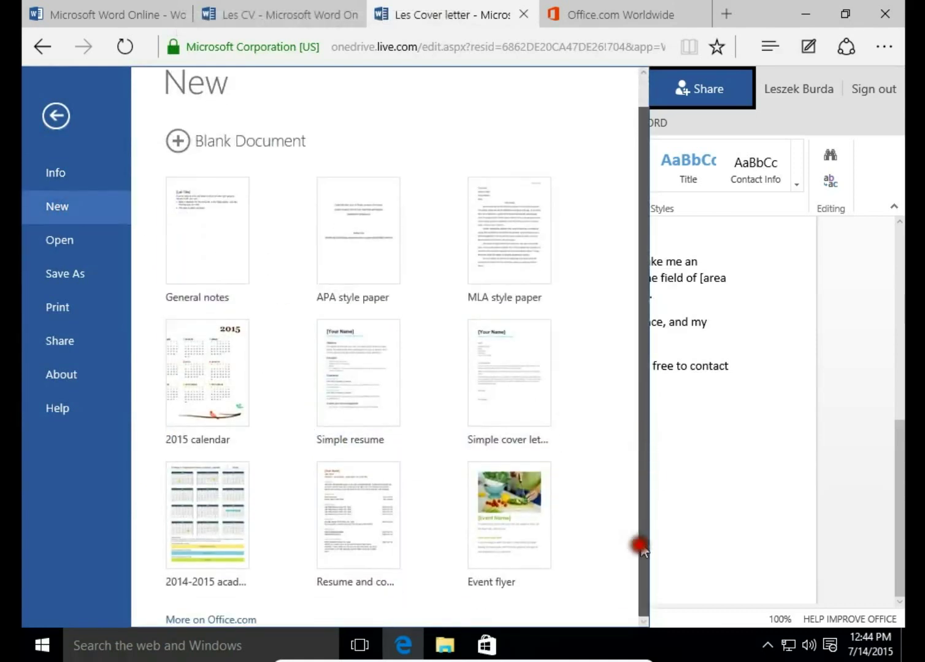
{"action": "left_click", "coordinate": [220, 620]}
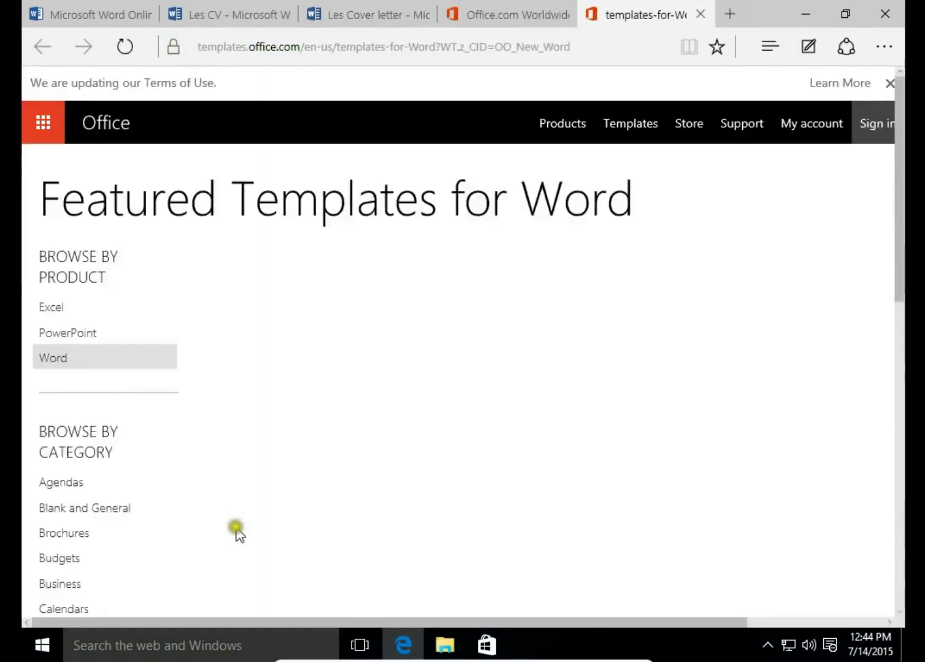
{"action": "scroll", "coordinate": [161, 491], "scroll_direction": "down", "scroll_amount": 3}
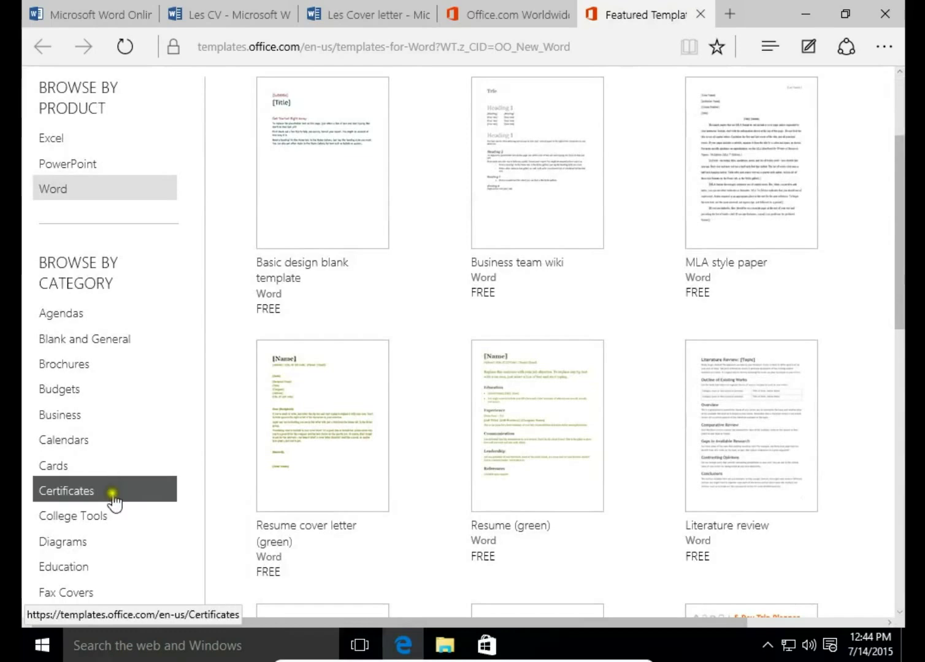
{"action": "scroll", "coordinate": [134, 454], "scroll_direction": "down", "scroll_amount": 1}
{"action": "scroll", "coordinate": [140, 455], "scroll_direction": "down", "scroll_amount": 2}
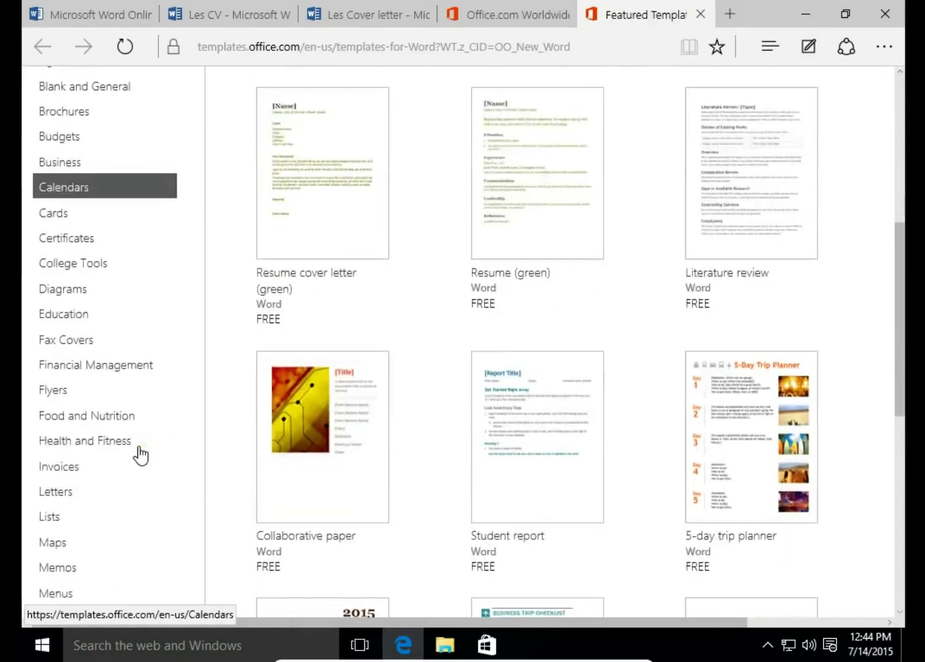
{"action": "scroll", "coordinate": [140, 455], "scroll_direction": "down", "scroll_amount": 2}
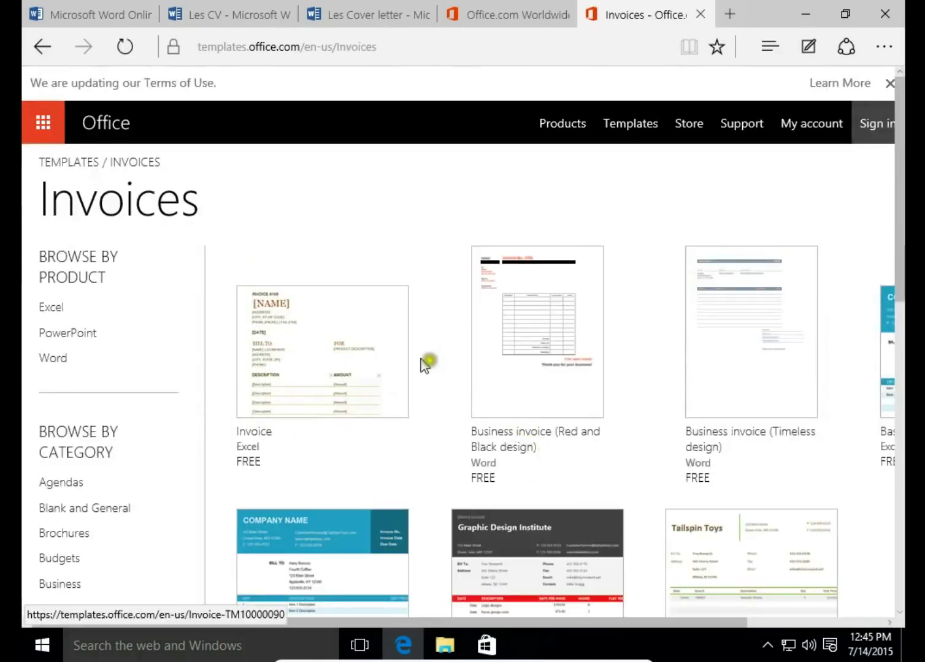
Step: Create a Word Online document from Business invoice (Timeless design), signing in and saving to OneDrive
{"action": "left_click", "coordinate": [738, 361]}
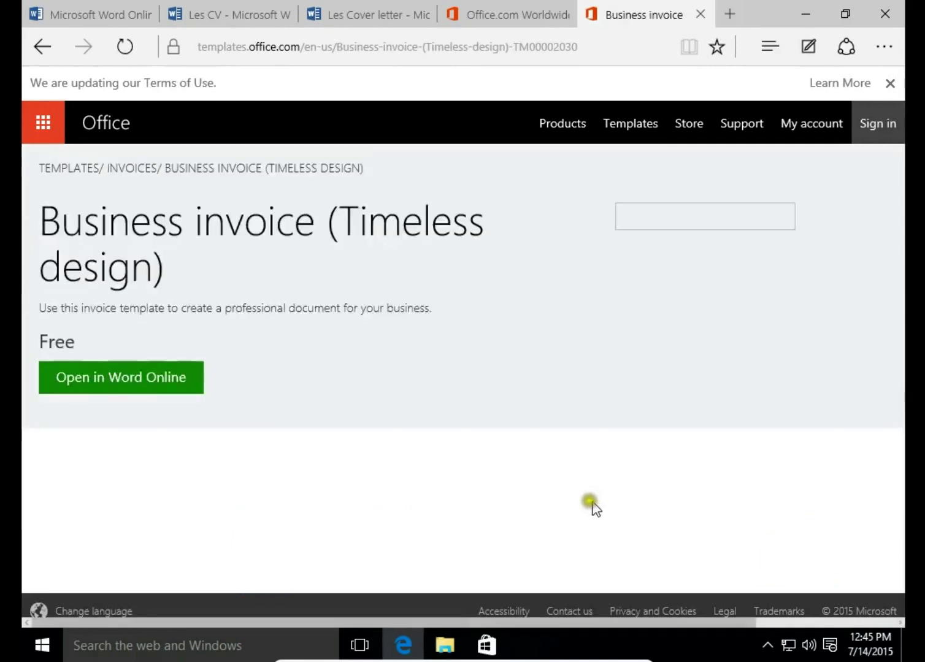
{"action": "scroll", "coordinate": [208, 332], "scroll_direction": "down", "scroll_amount": 3}
{"action": "left_click", "coordinate": [132, 211]}
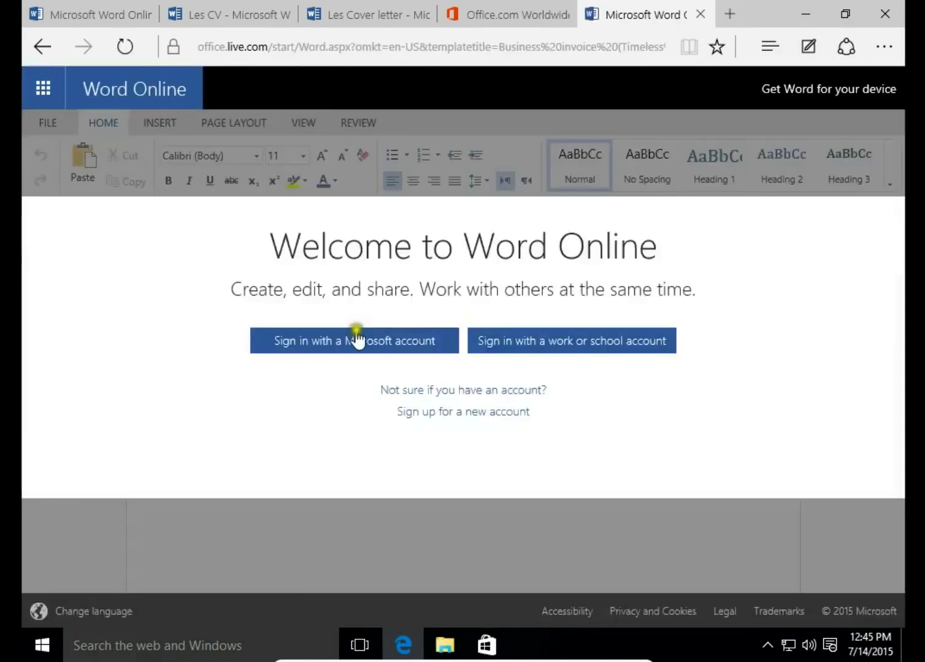
{"action": "left_click", "coordinate": [366, 338]}
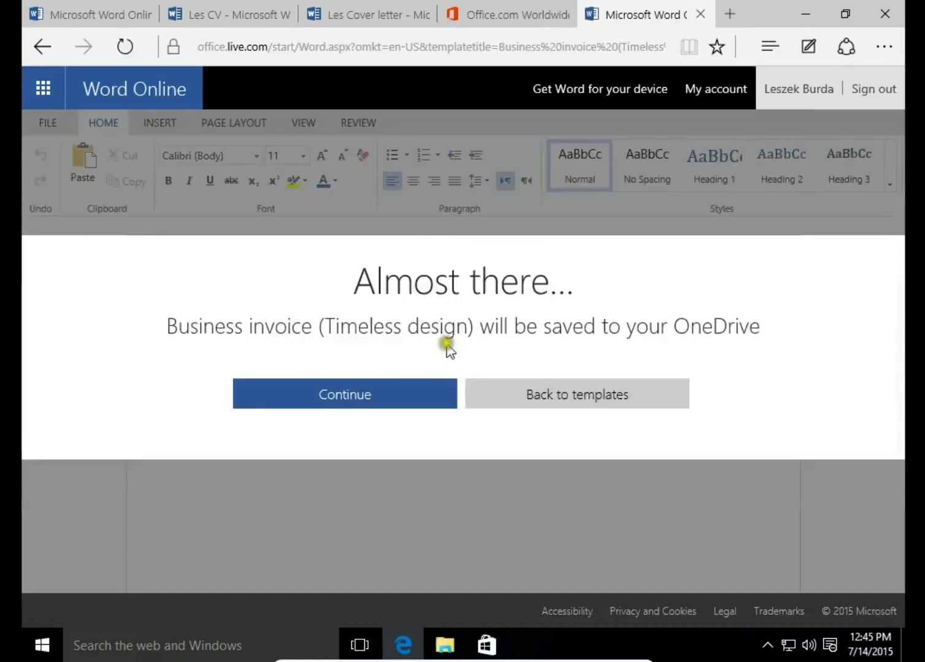
{"action": "left_click", "coordinate": [387, 386]}
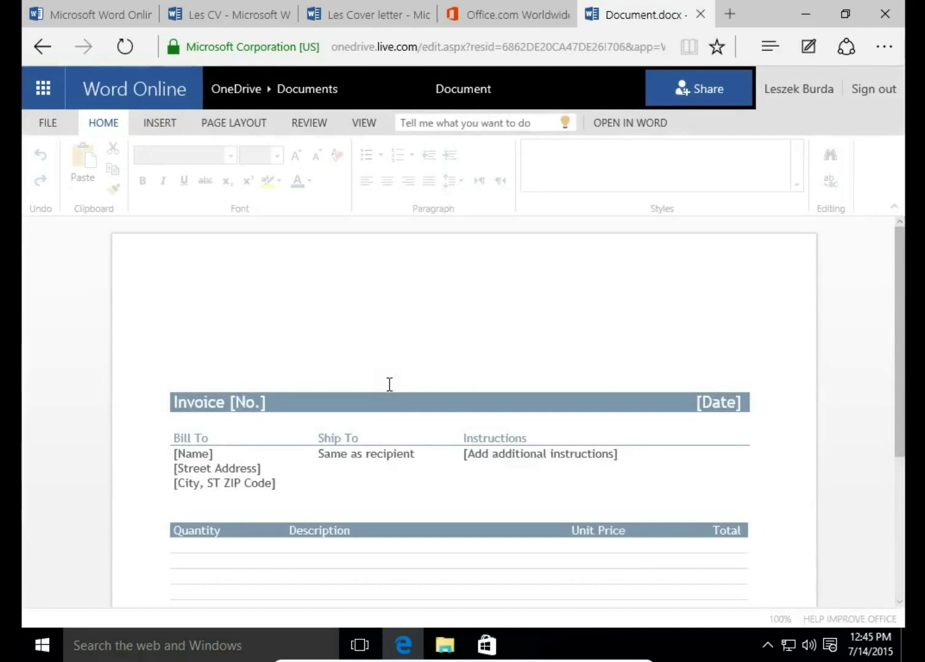
{"action": "scroll", "coordinate": [392, 404], "scroll_direction": "down", "scroll_amount": 2}
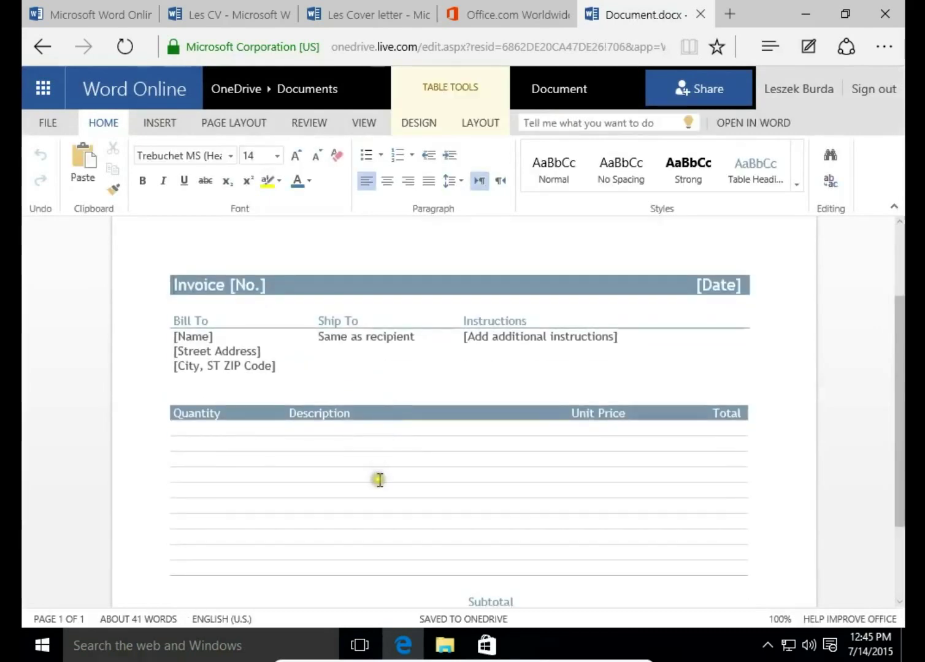
{"action": "left_click", "coordinate": [197, 286]}
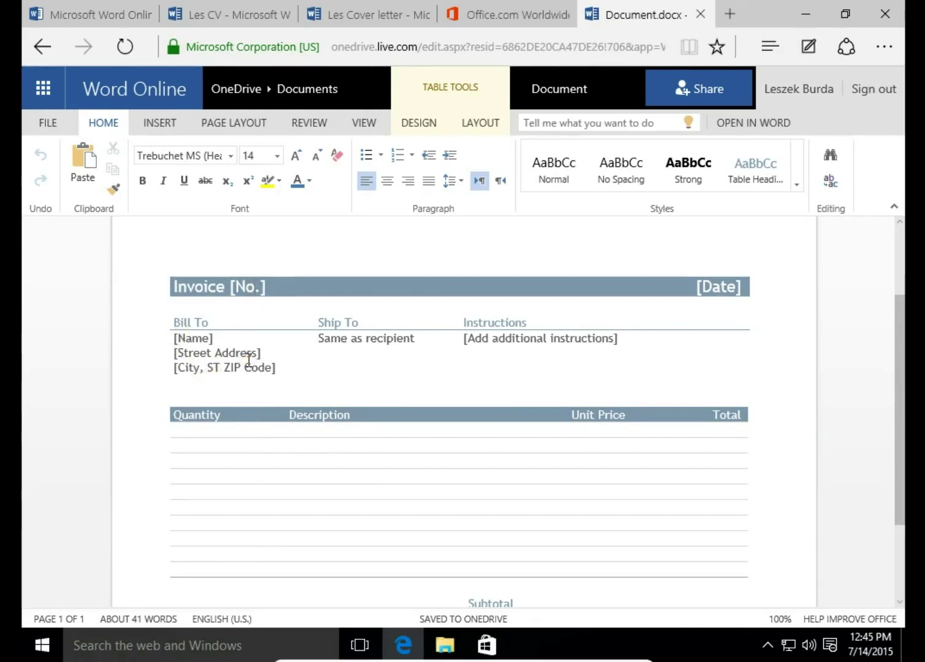
{"action": "left_click", "coordinate": [83, 123]}
Step: Open OneDrive's Documents folder in a new tab via the app launcher and close the preview tab
{"action": "left_click", "coordinate": [46, 94]}
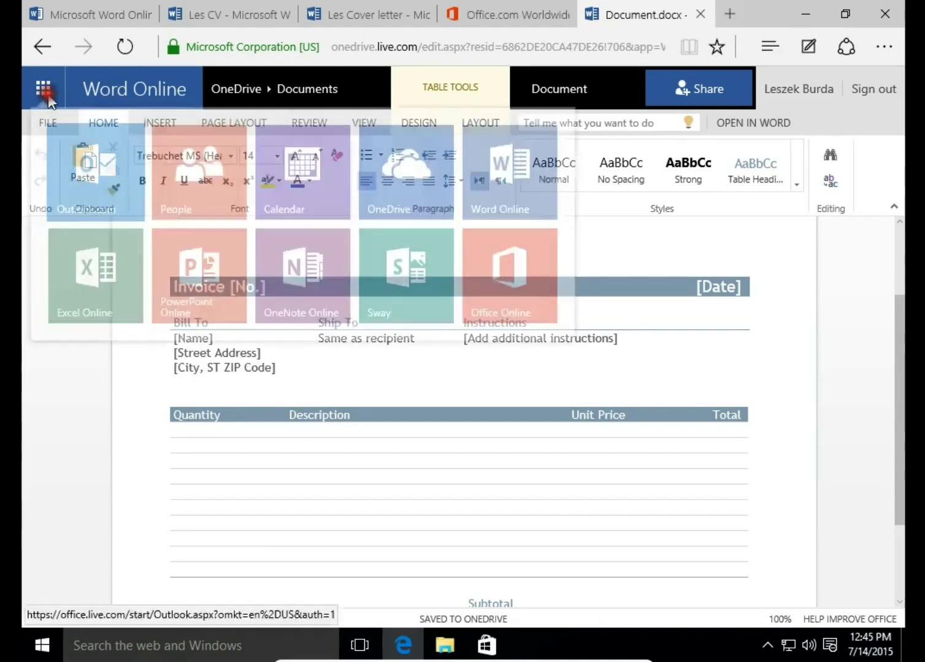
{"action": "left_click", "coordinate": [423, 185]}
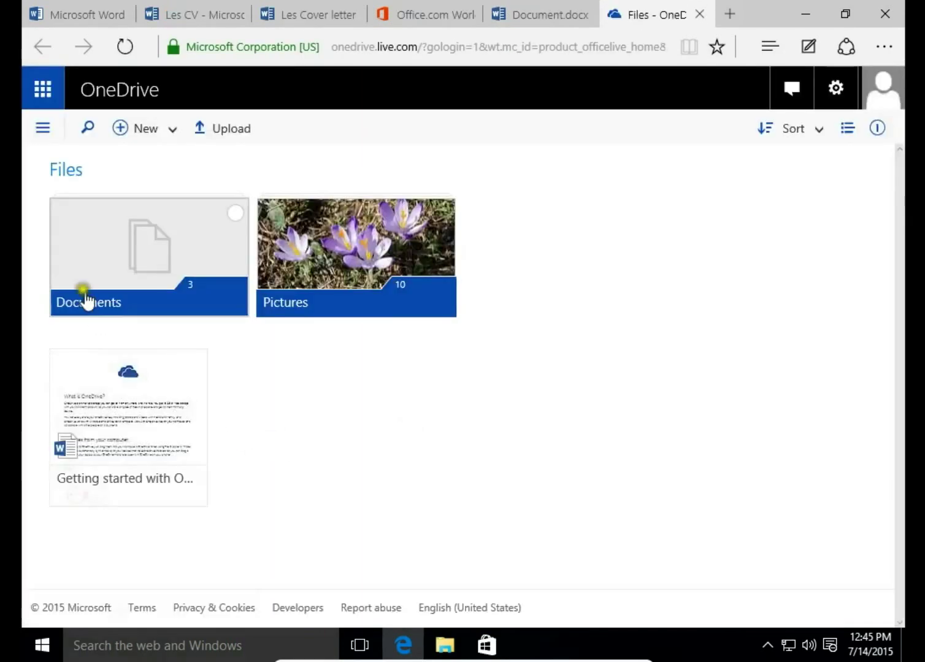
{"action": "left_click", "coordinate": [78, 265]}
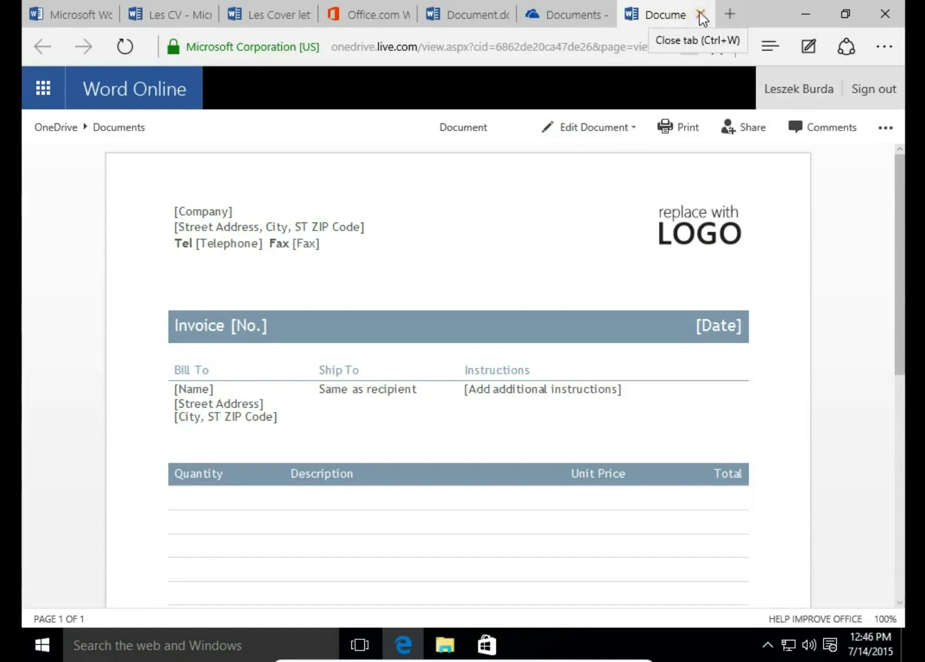
{"action": "left_click", "coordinate": [701, 14]}
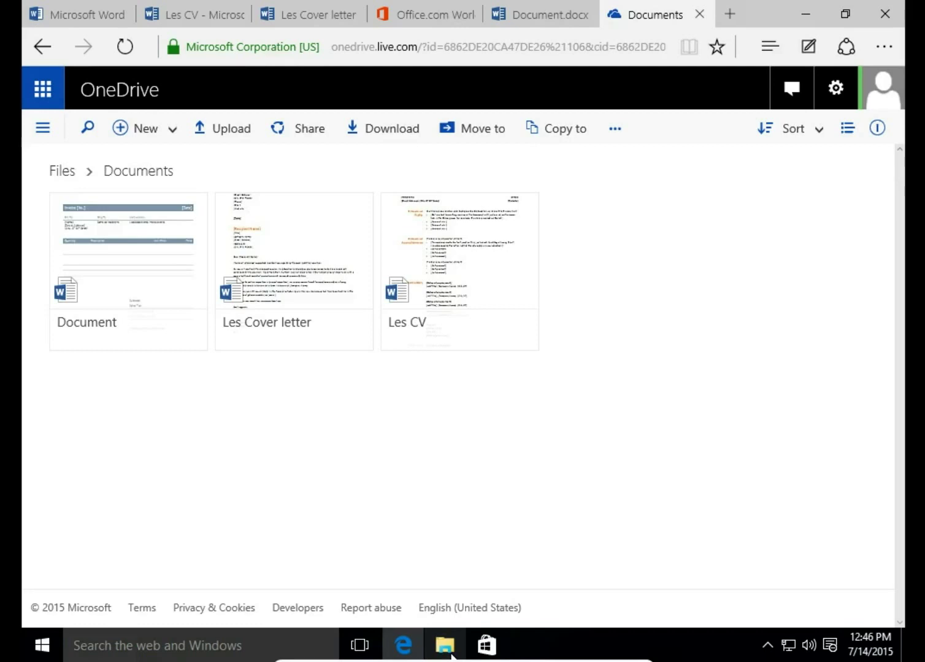
{"action": "left_click", "coordinate": [447, 650]}
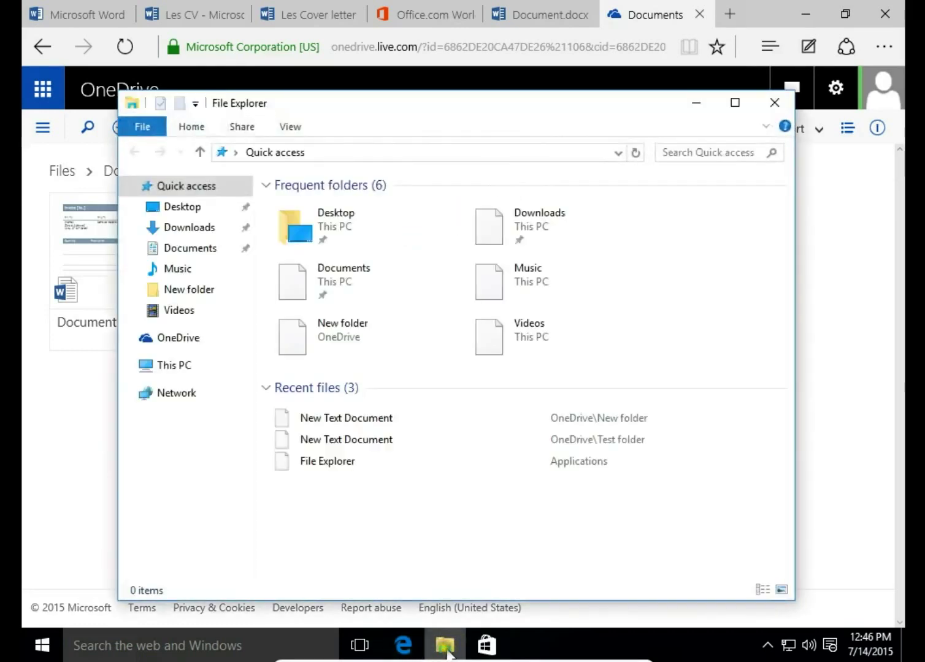
Step: Start OneDrive desktop setup and sign in with the Microsoft account e-mail and password
{"action": "left_click", "coordinate": [180, 338]}
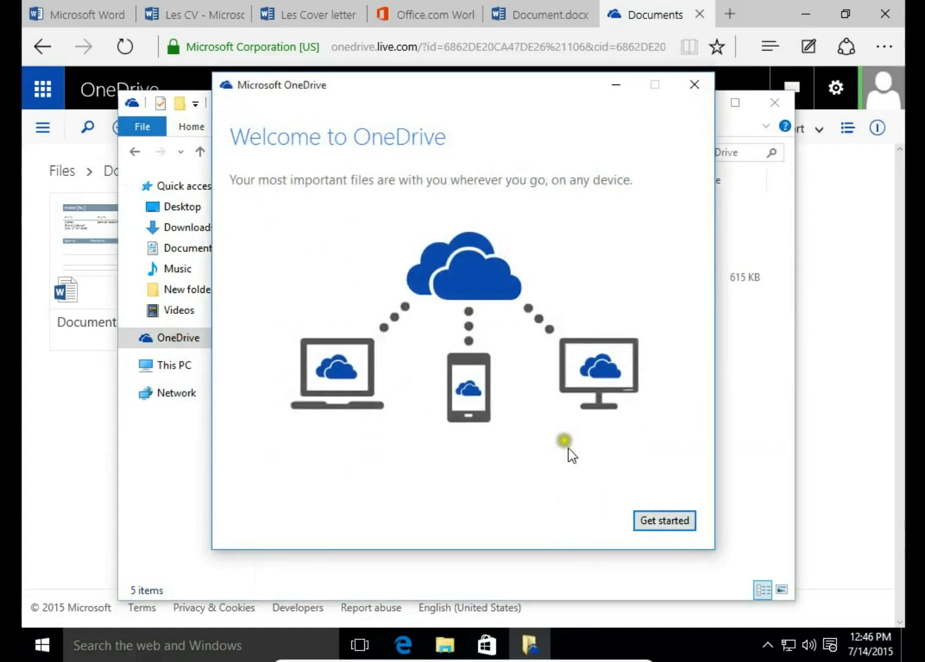
{"action": "left_click", "coordinate": [681, 521]}
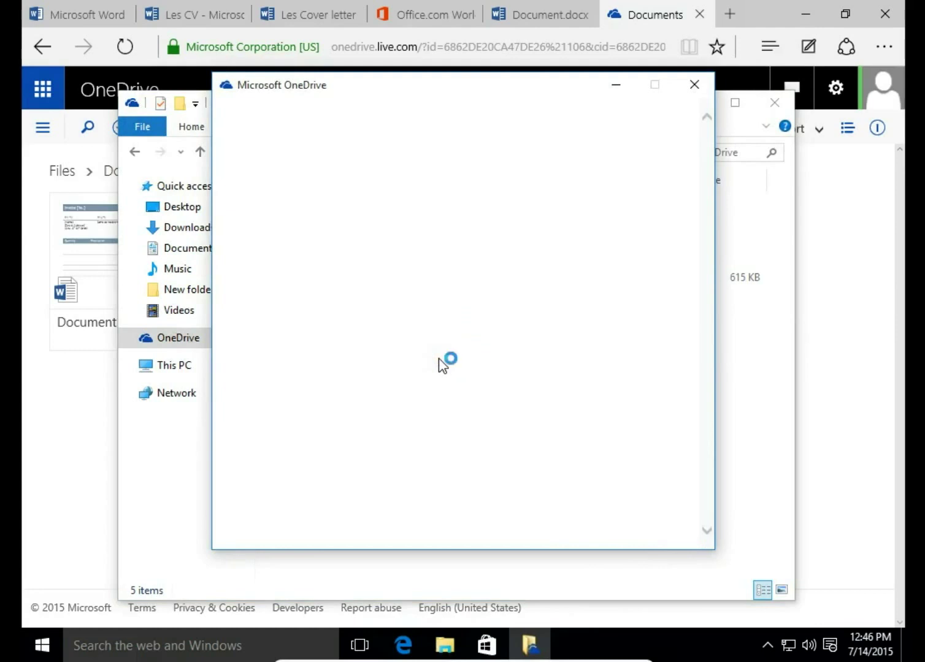
{"action": "left_click", "coordinate": [427, 220]}
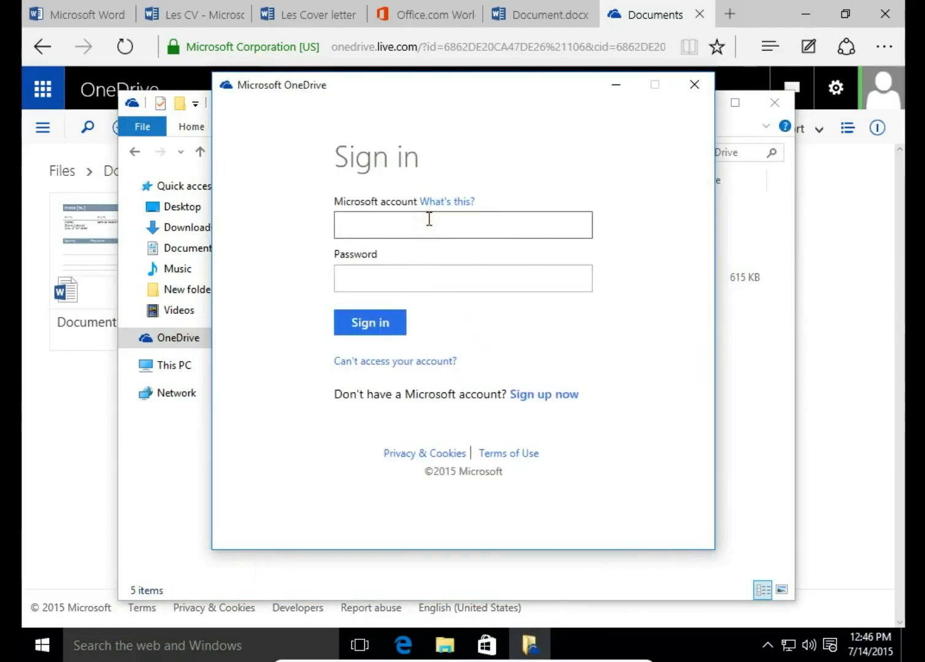
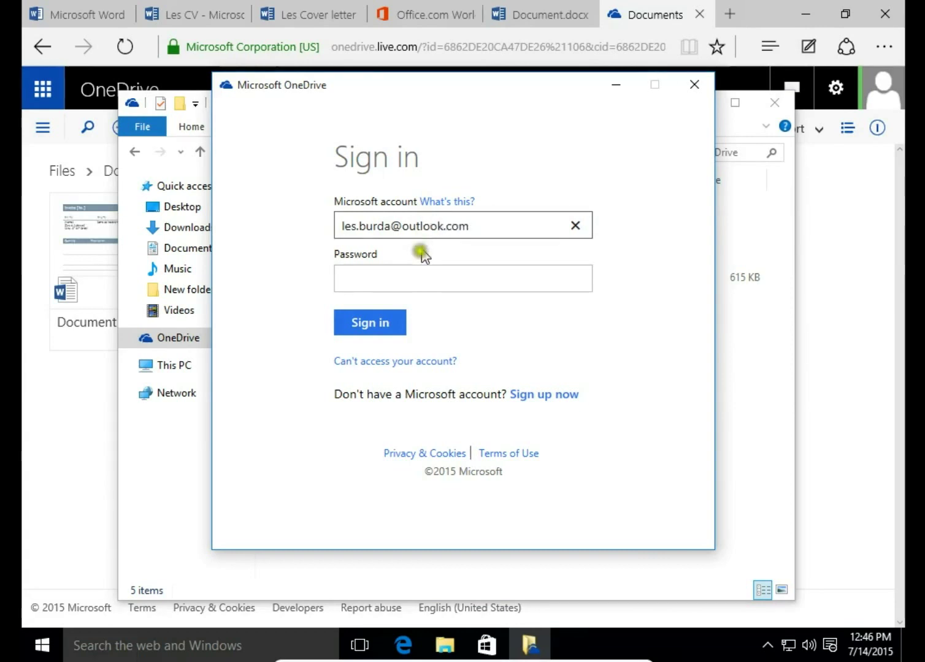
{"action": "left_click", "coordinate": [418, 283]}
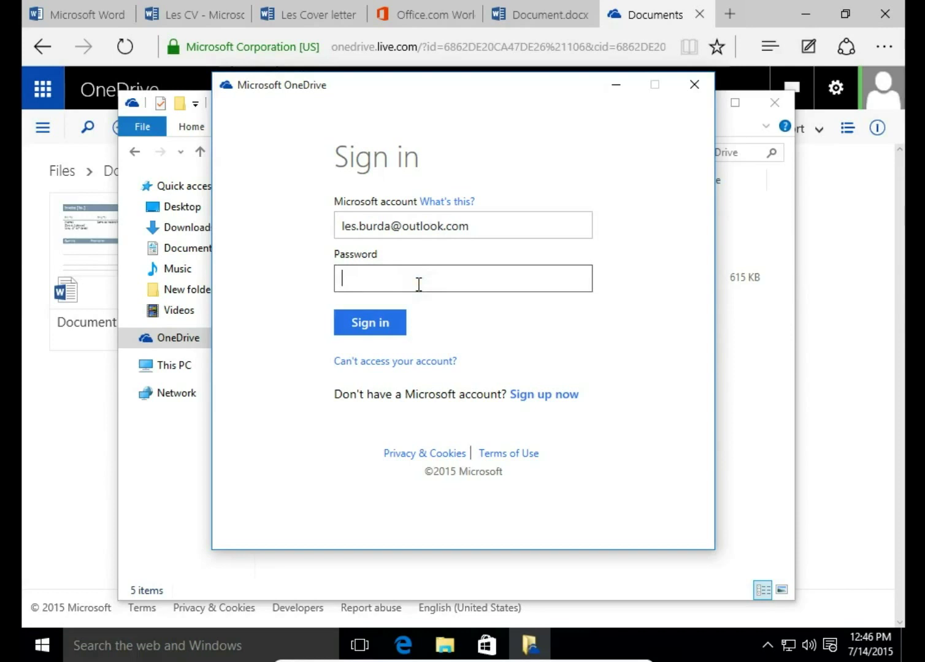
{"action": "type", "text": "•••••••••"}
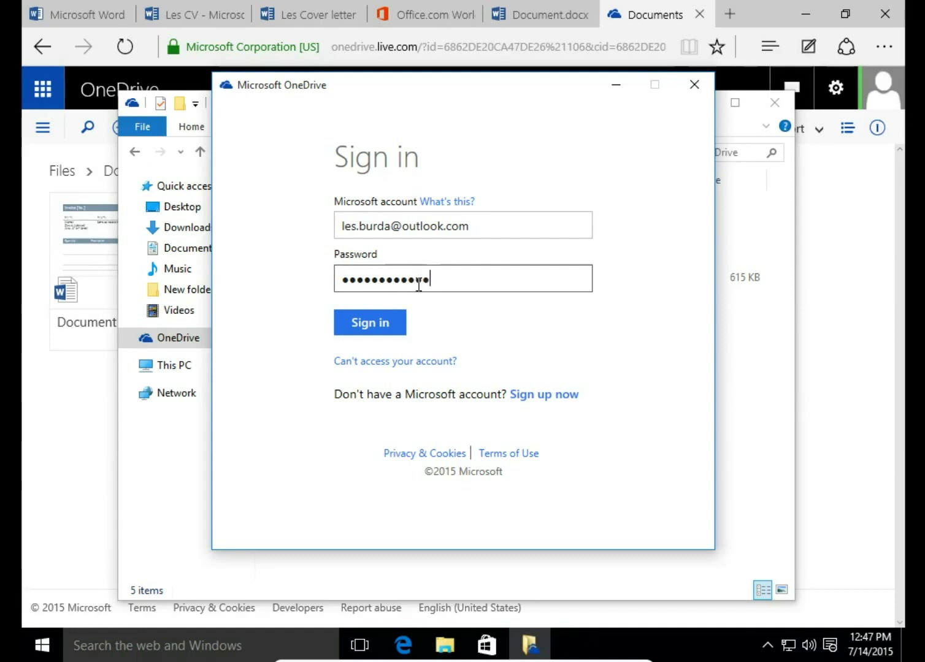
{"action": "left_click", "coordinate": [388, 321]}
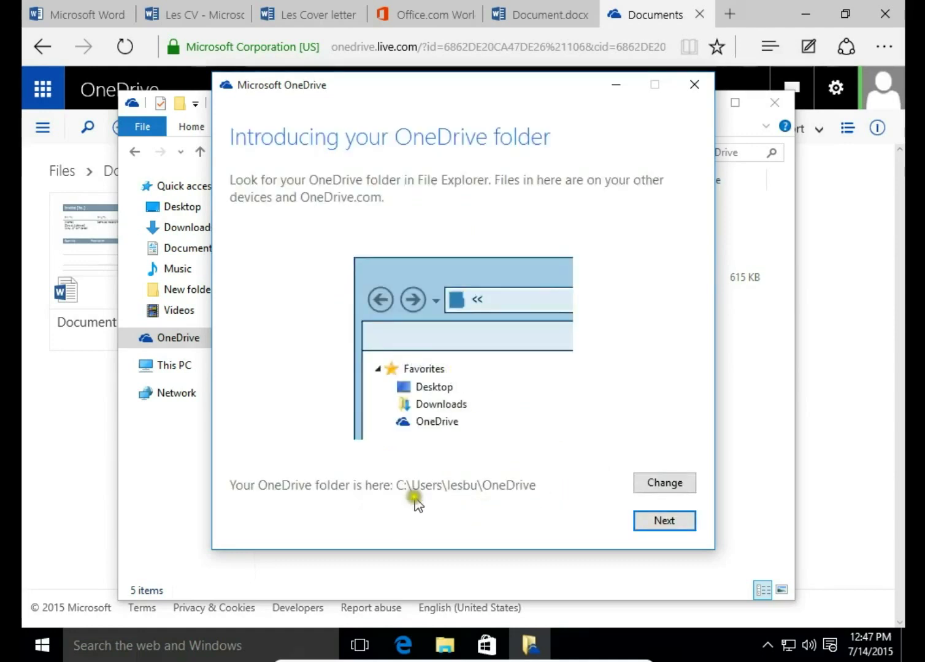
Step: Finish OneDrive setup, keeping the existing folder location and syncing all files and folders
{"action": "left_click", "coordinate": [652, 519]}
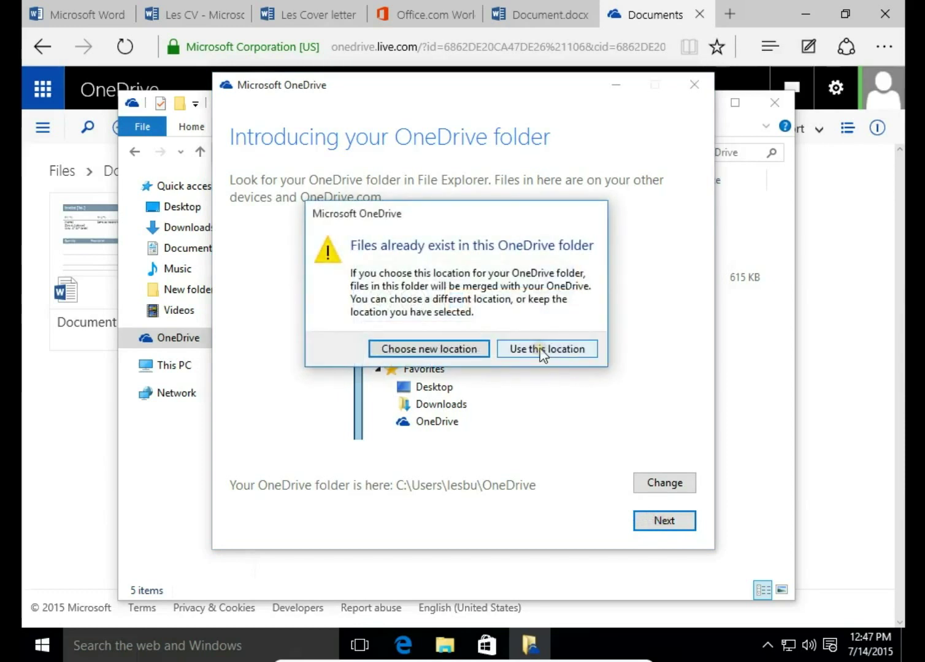
{"action": "left_click", "coordinate": [542, 350]}
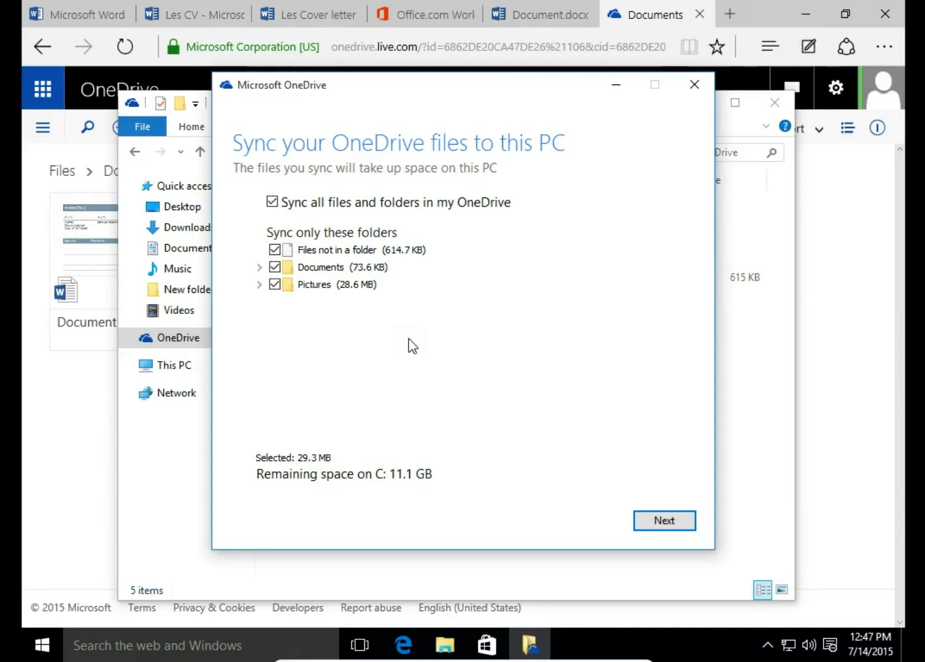
{"action": "left_click", "coordinate": [655, 519]}
{"action": "left_click", "coordinate": [659, 521]}
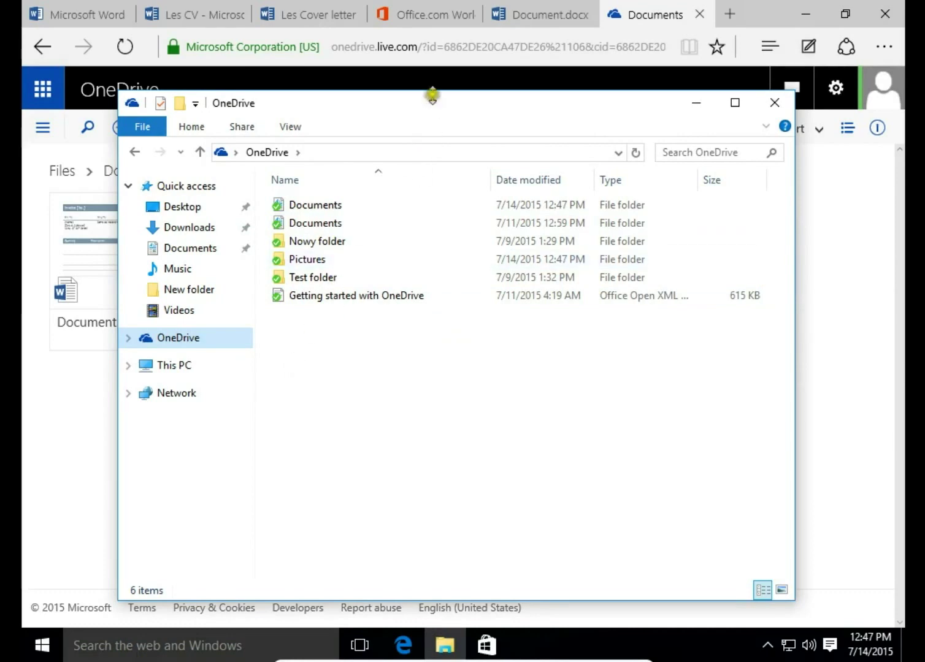
Step: Reposition Explorer and open the synced Documents folder showing Document, Les Cover letter and Les CV
{"action": "left_click_drag", "start_coordinate": [456, 98], "coordinate": [479, 119]}
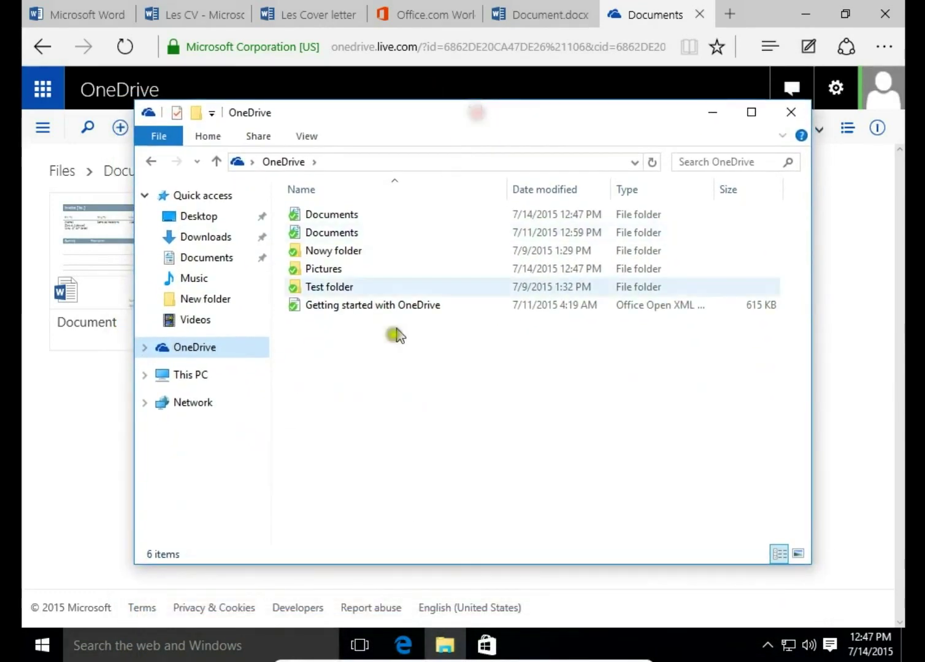
{"action": "left_click", "coordinate": [361, 400]}
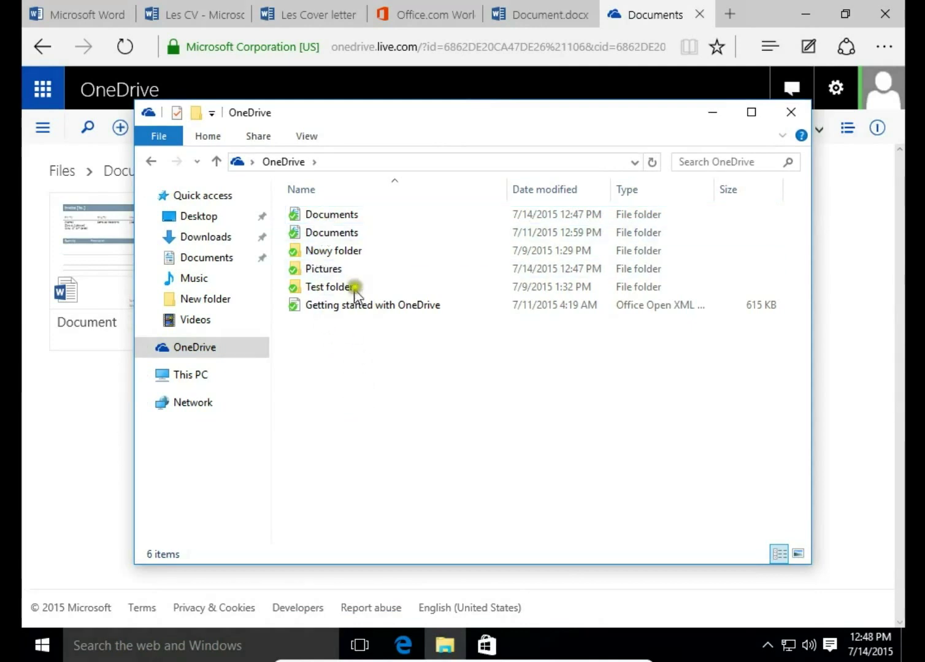
{"action": "double_click", "coordinate": [341, 214]}
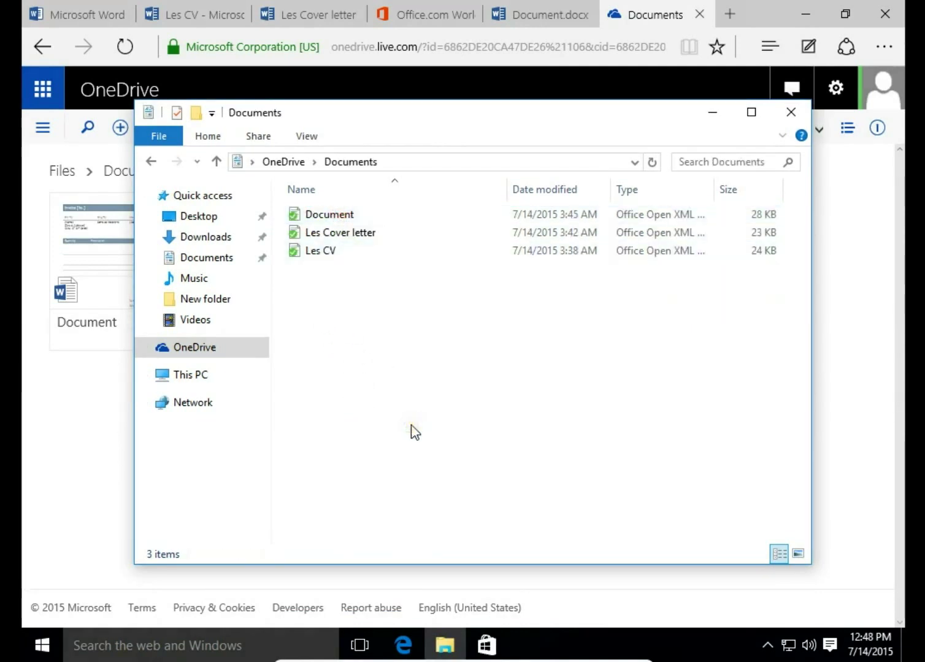